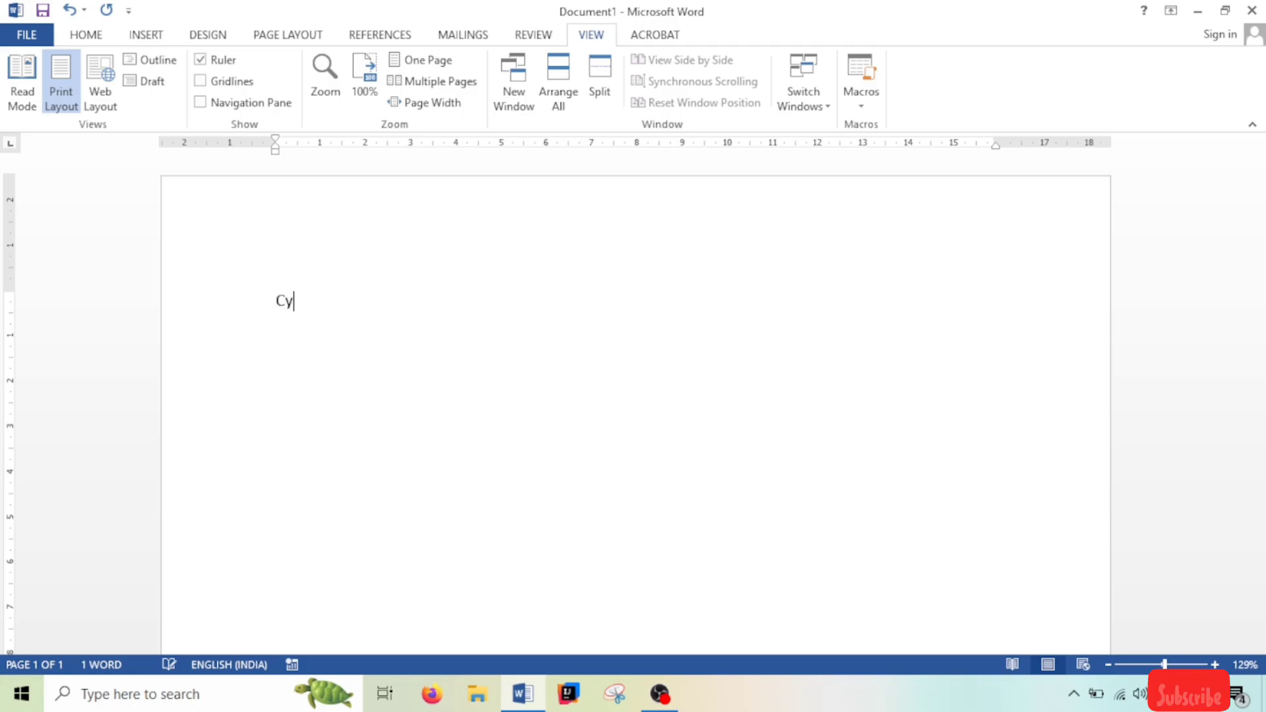
Enlarge the CyberSec text to 16 pt.
key("ctrl+a")
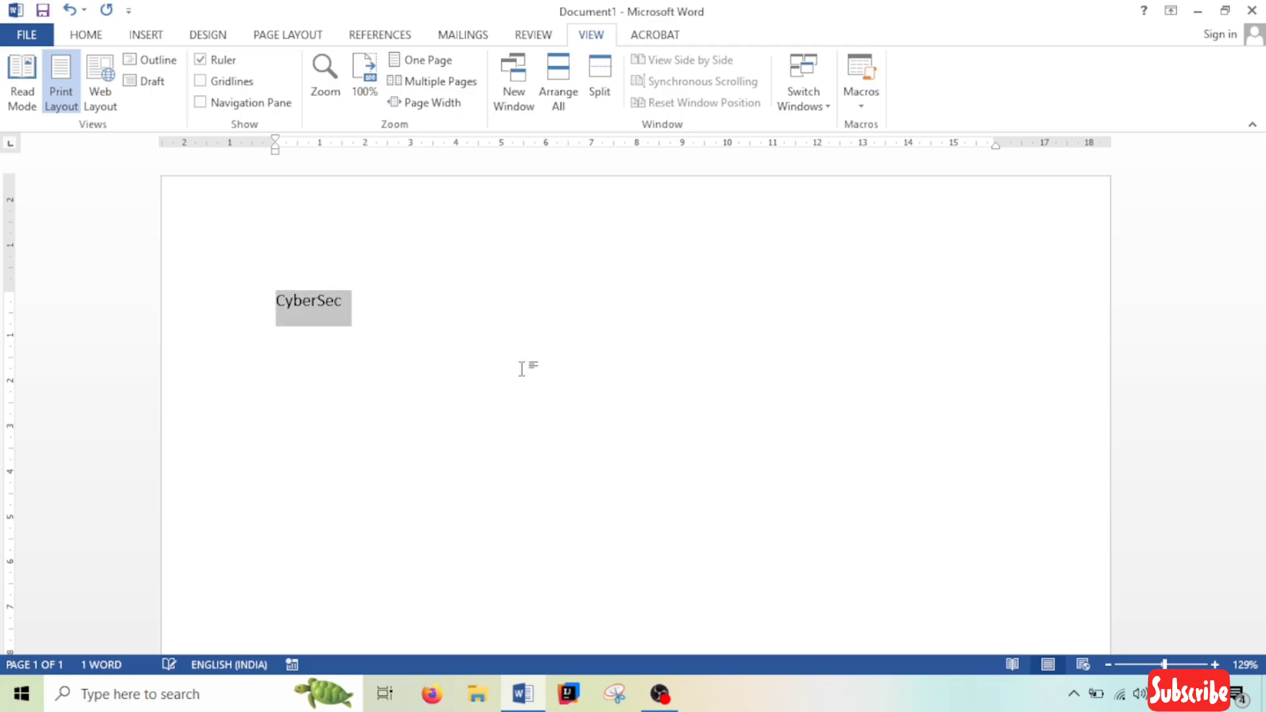
key("ctrl+bracketright")
key("ctrl+bracketright")
key("ctrl+bracketright")
key("ctrl+bracketright")
key("ctrl+bracketright")
key("ctrl+bracketright")
key("ctrl+bracketright")
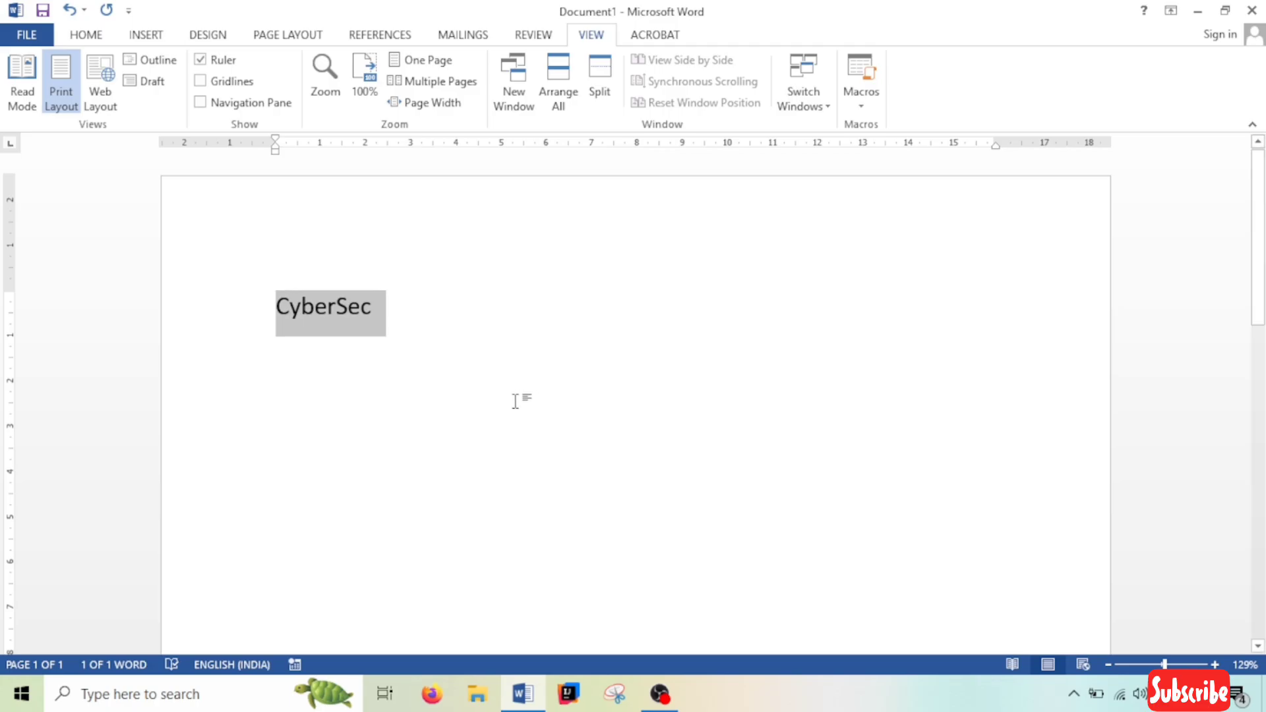
left_click(455, 333)
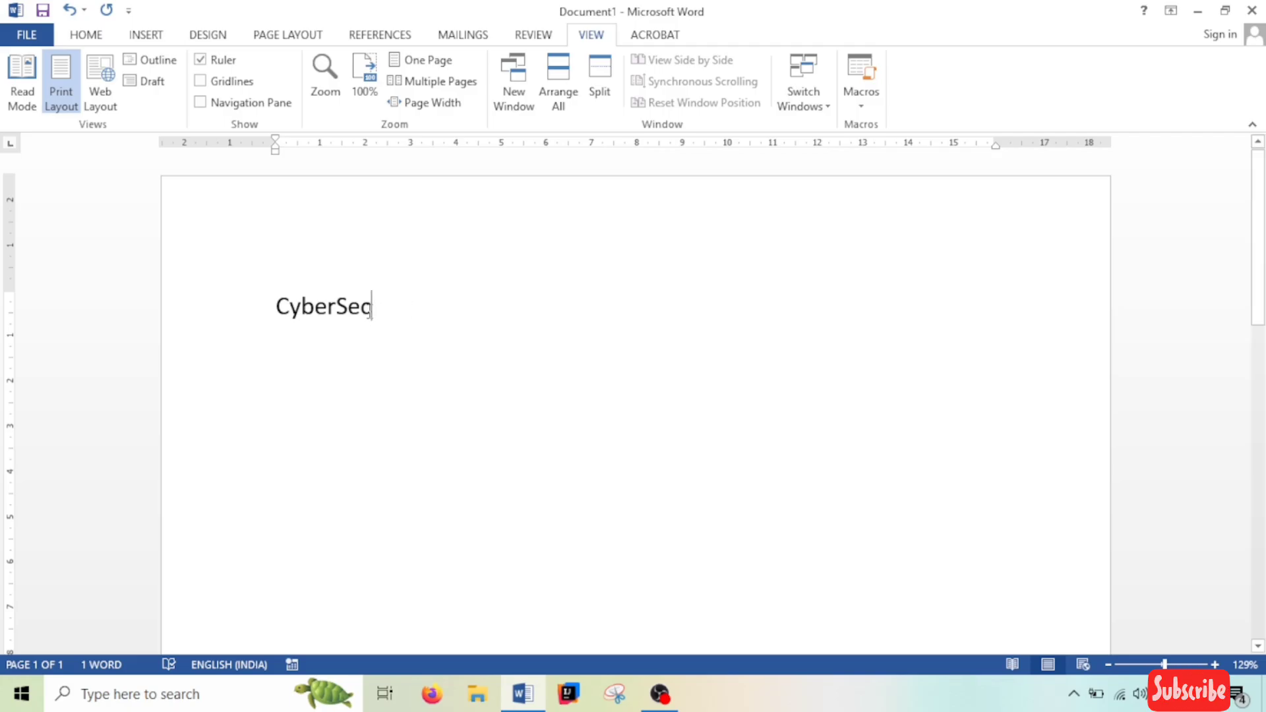
left_click_drag(370, 307, 255, 306)
left_click(605, 345)
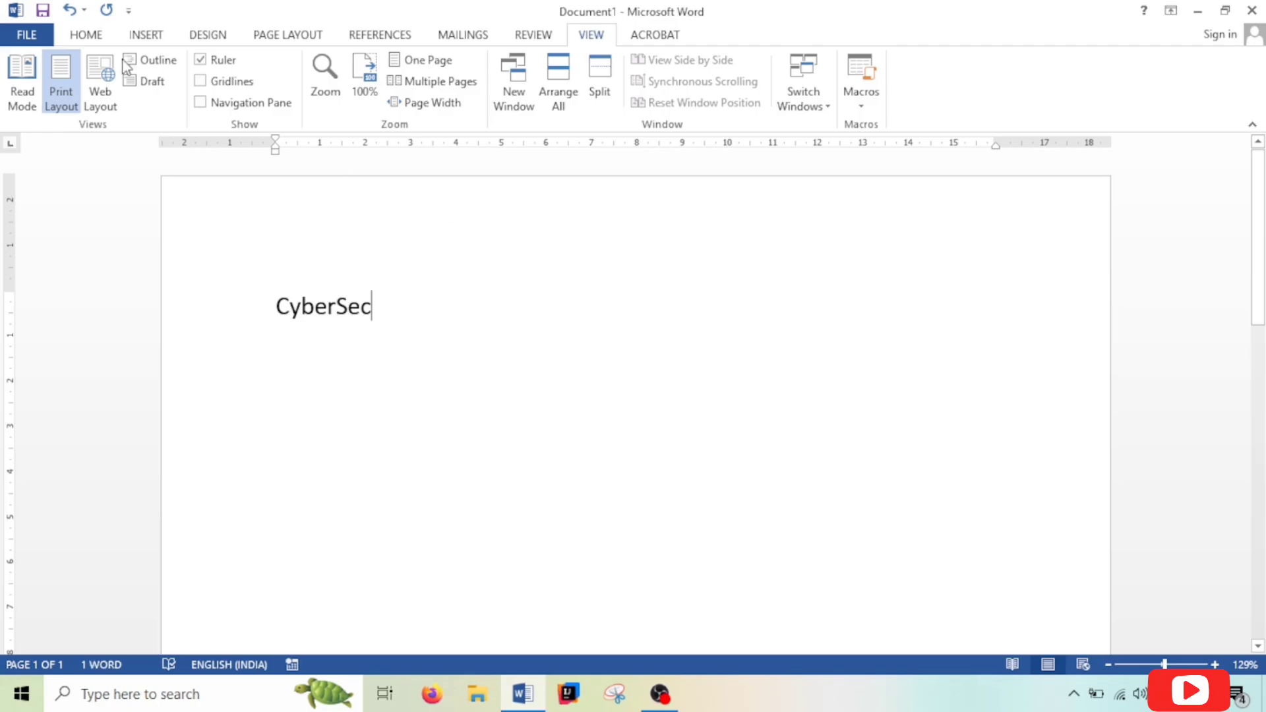
Start recording Macro1 for all documents and assign Ctrl+Shift+G as its shortcut.
left_click(861, 106)
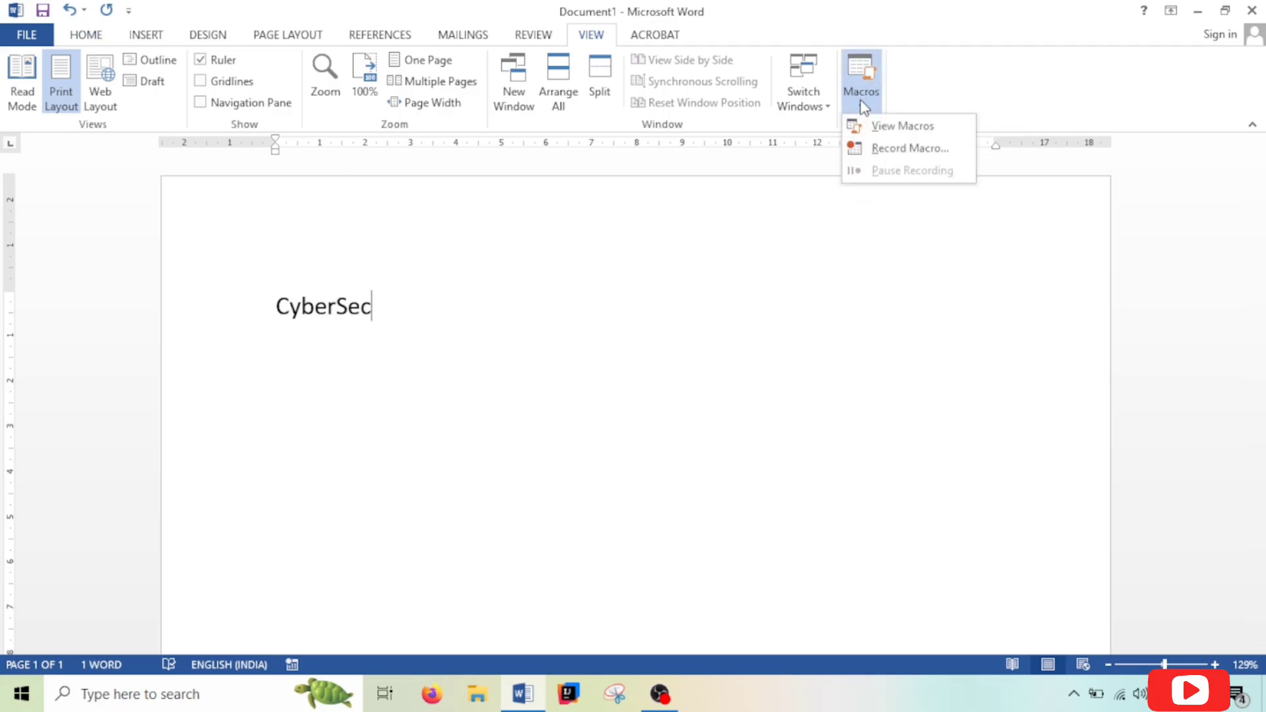
left_click(904, 146)
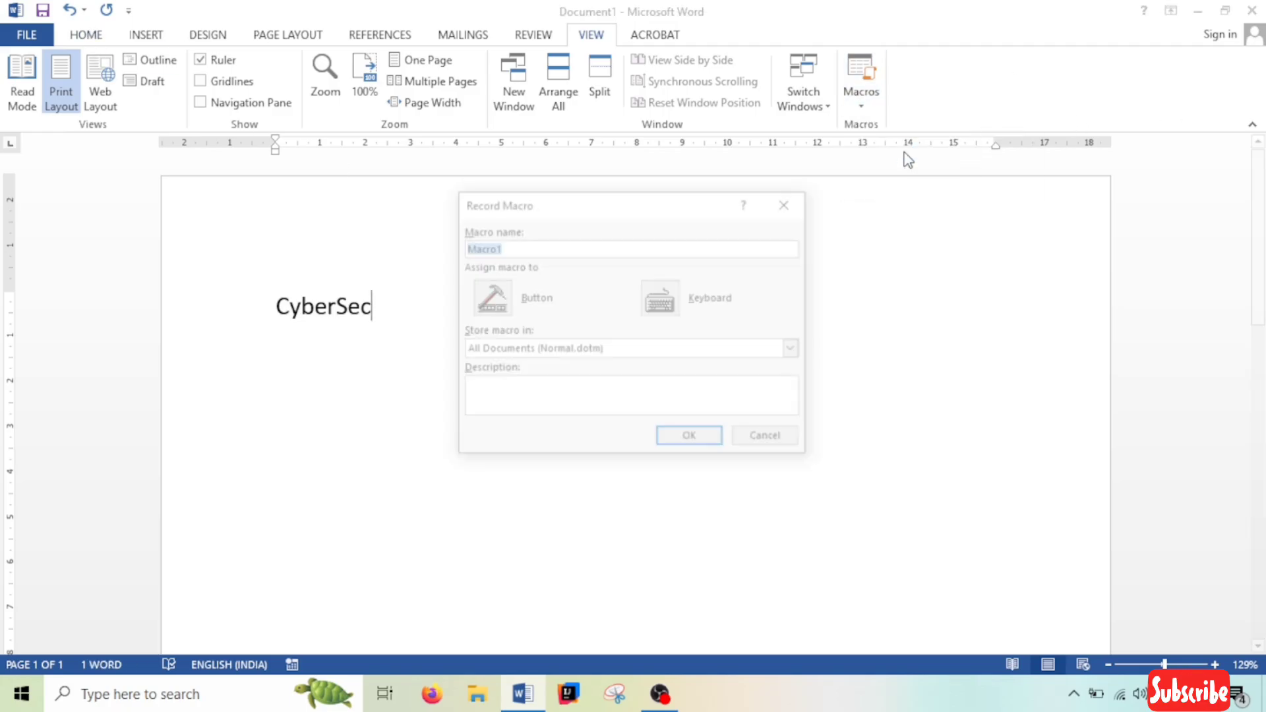
left_click(661, 300)
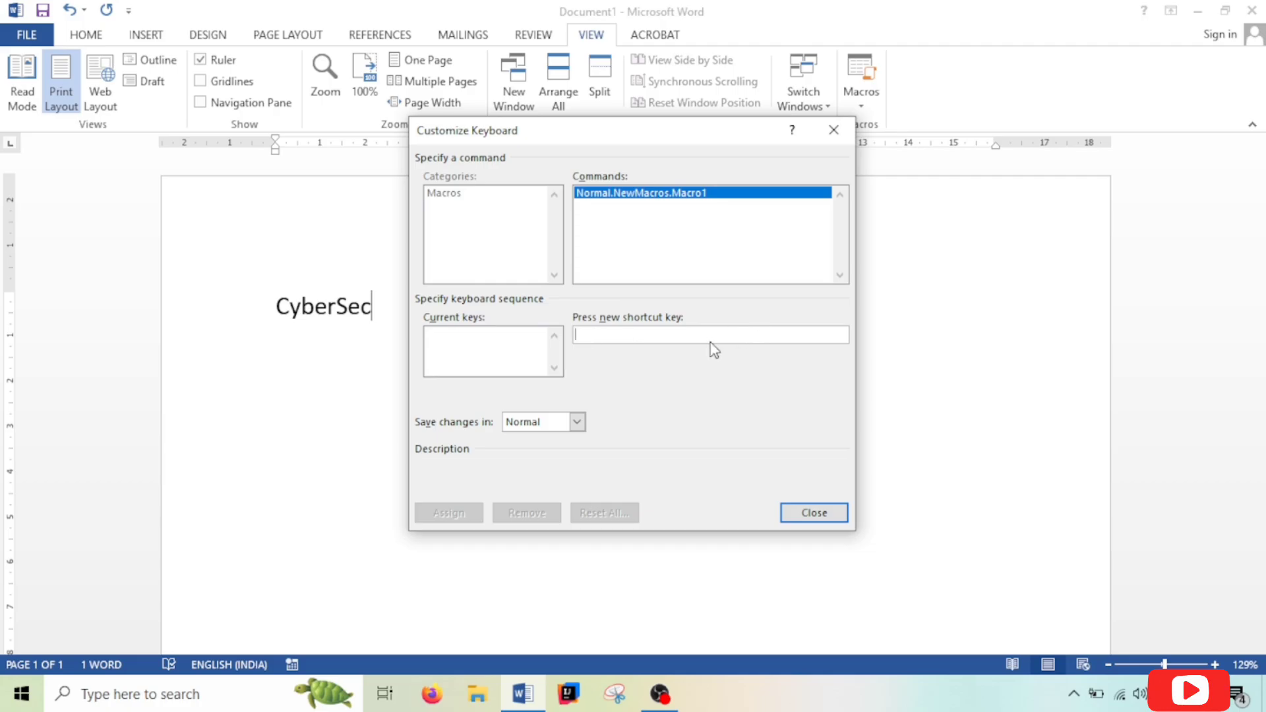
key("ctrl+shift+g")
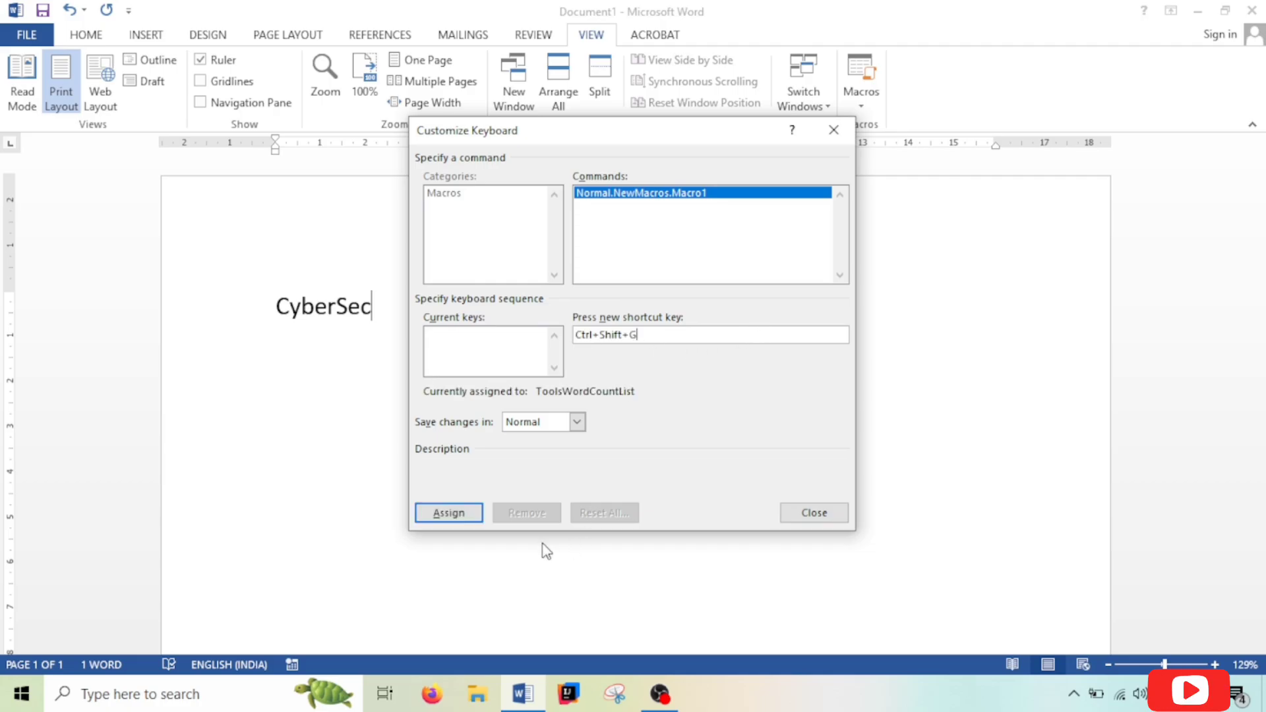
left_click(461, 521)
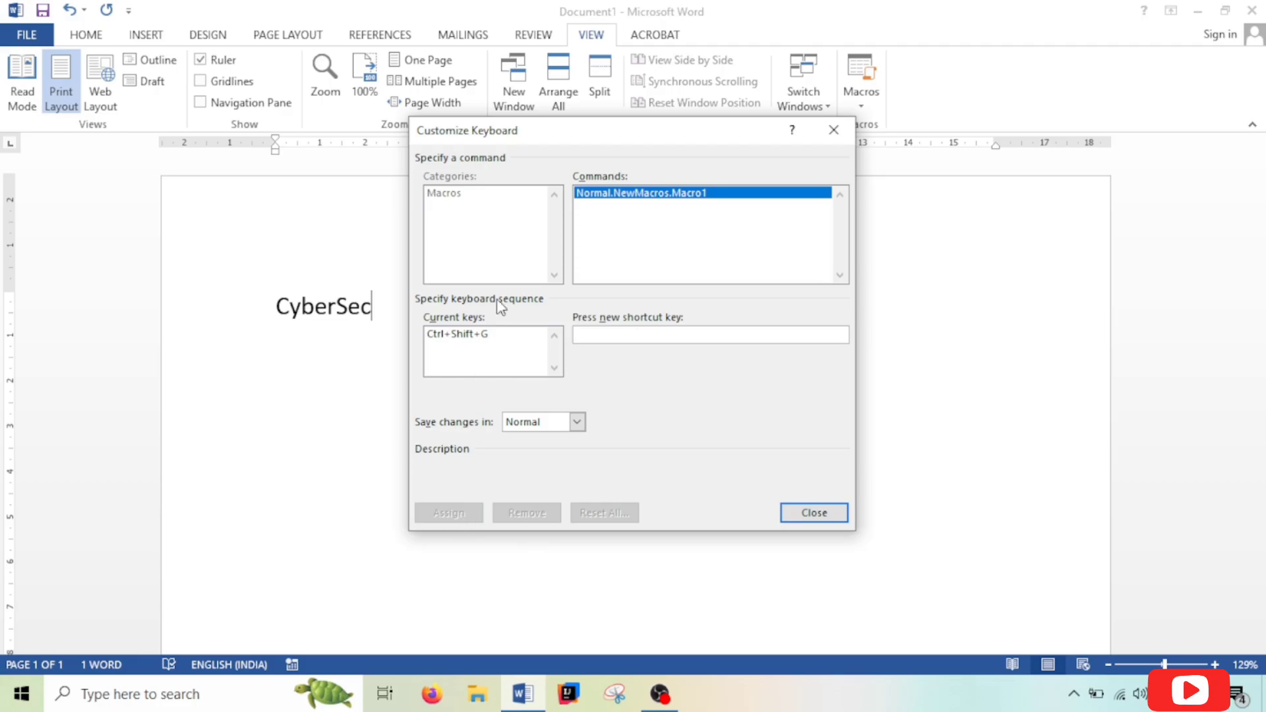
left_click(814, 513)
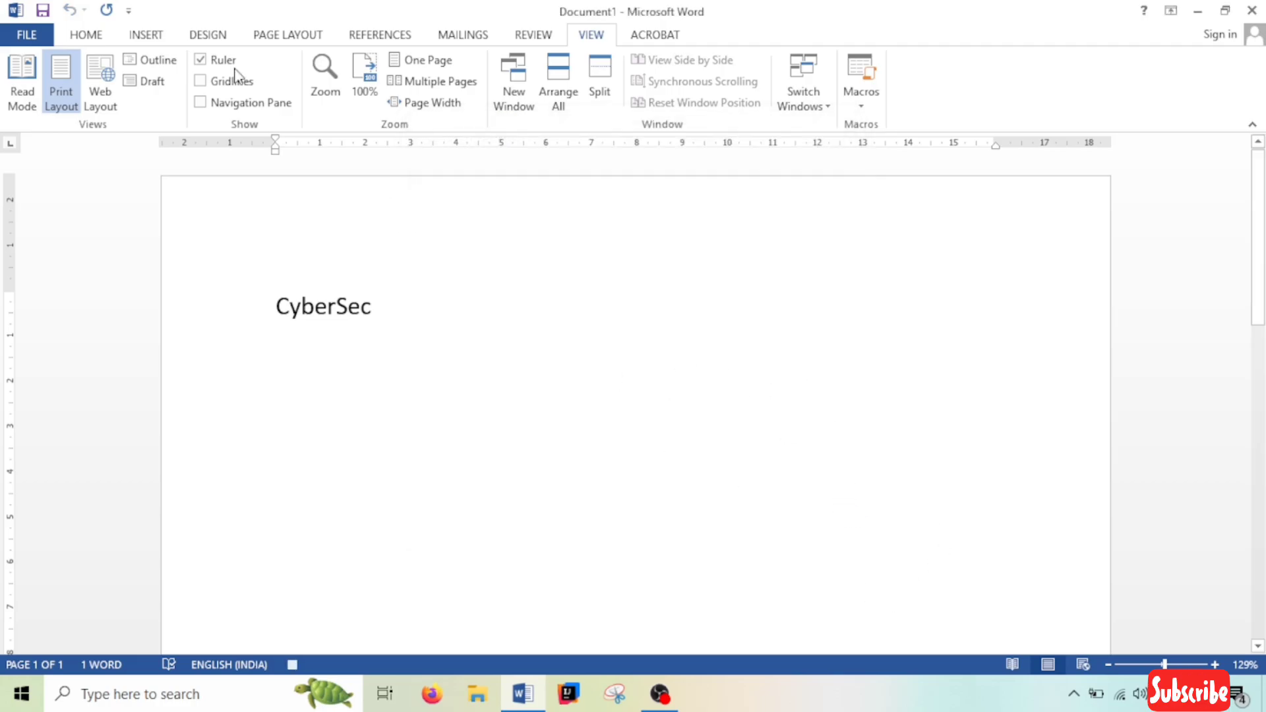
Format the word CyberSec in the Magneto font at 22 pt.
left_click(86, 37)
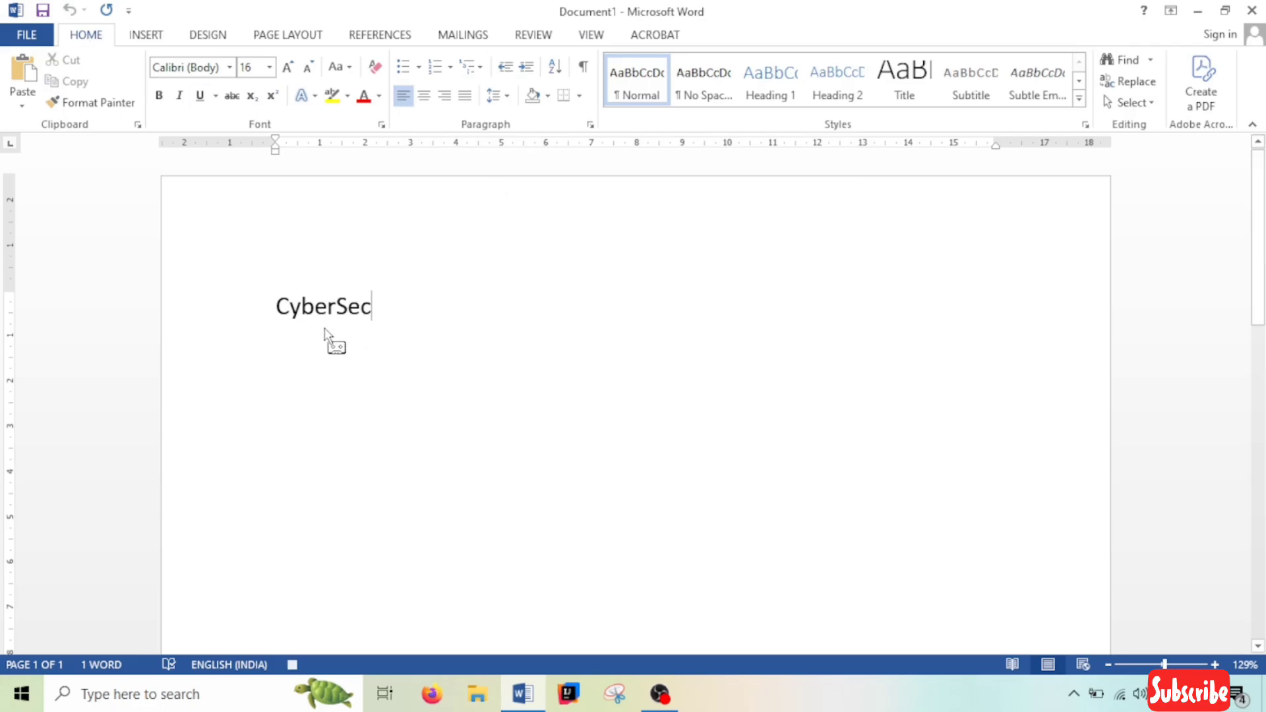
key("shift+Left")
key("shift+Left")
key("shift+Left")
key("shift+Left")
key("shift+Left")
key("shift+Left")
key("shift+Left")
key("shift+Left")
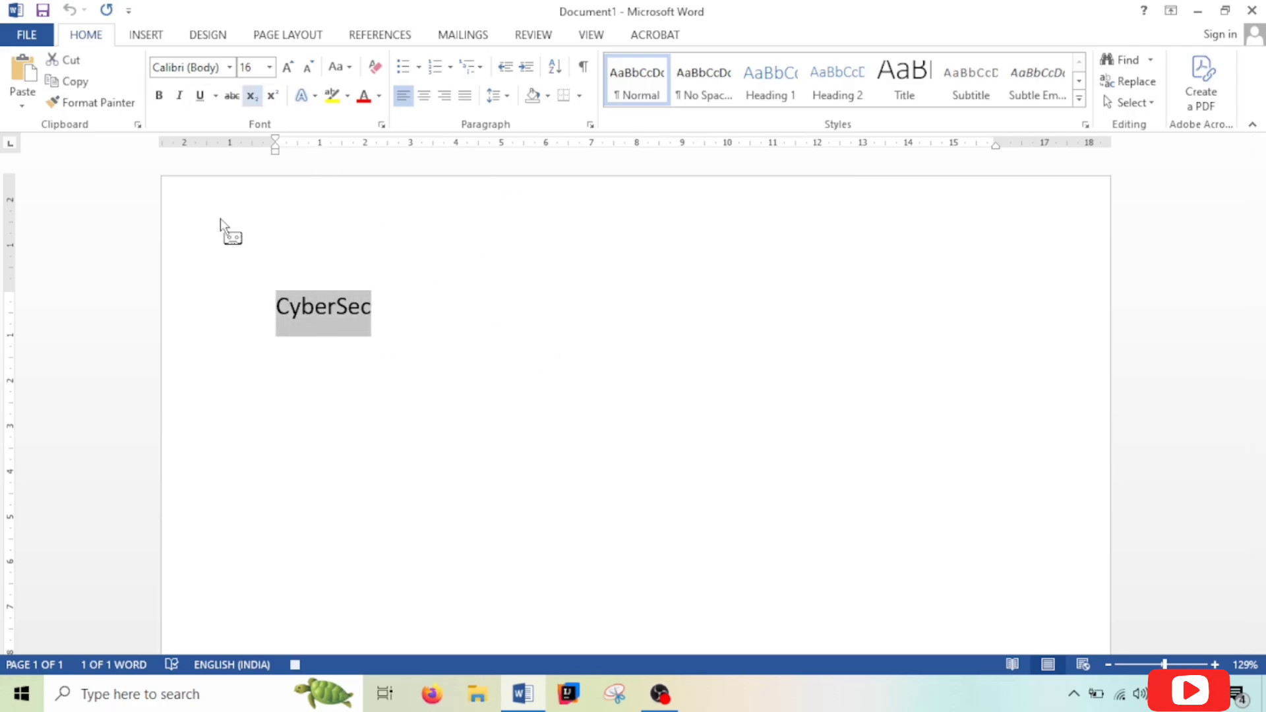
left_click(229, 67)
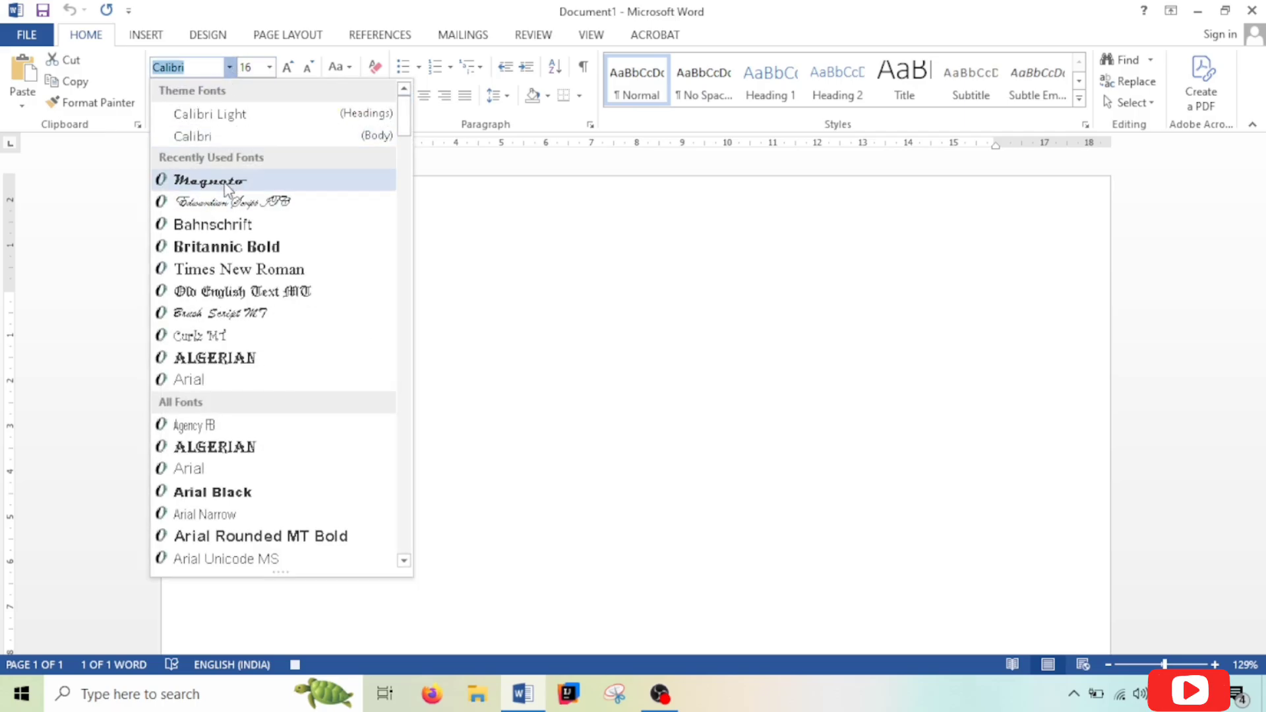
left_click(225, 182)
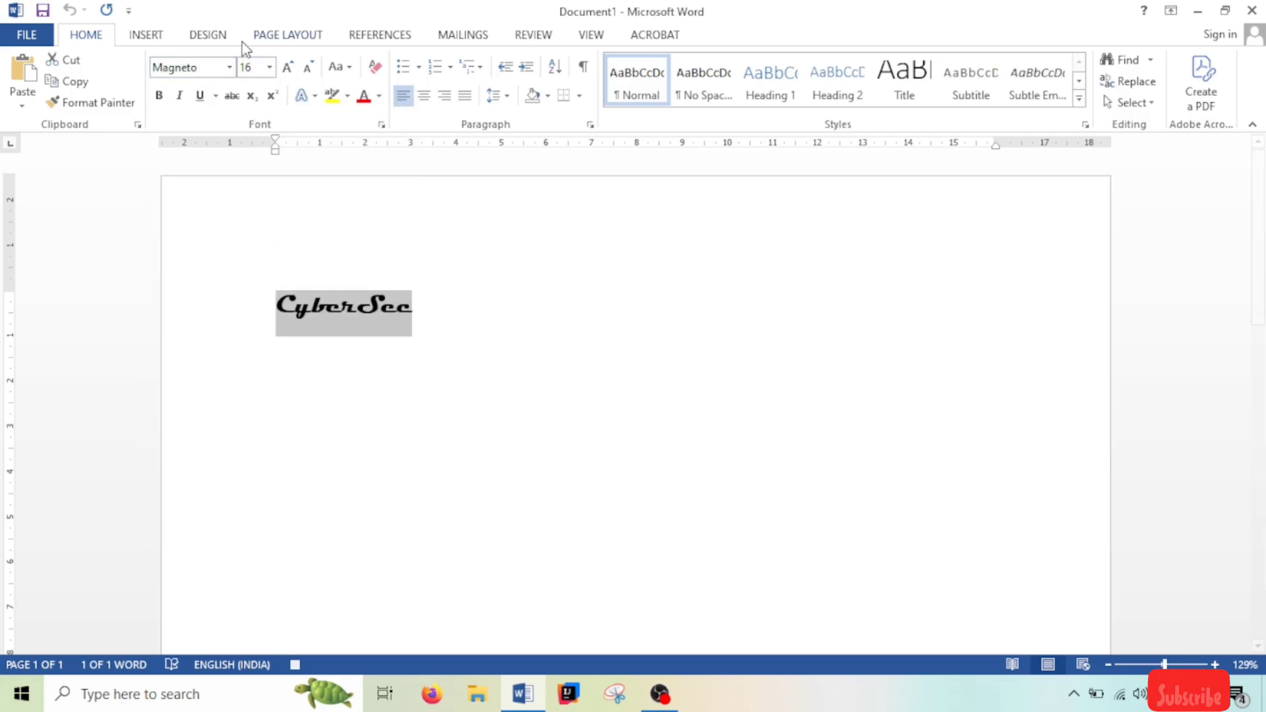
left_click(269, 66)
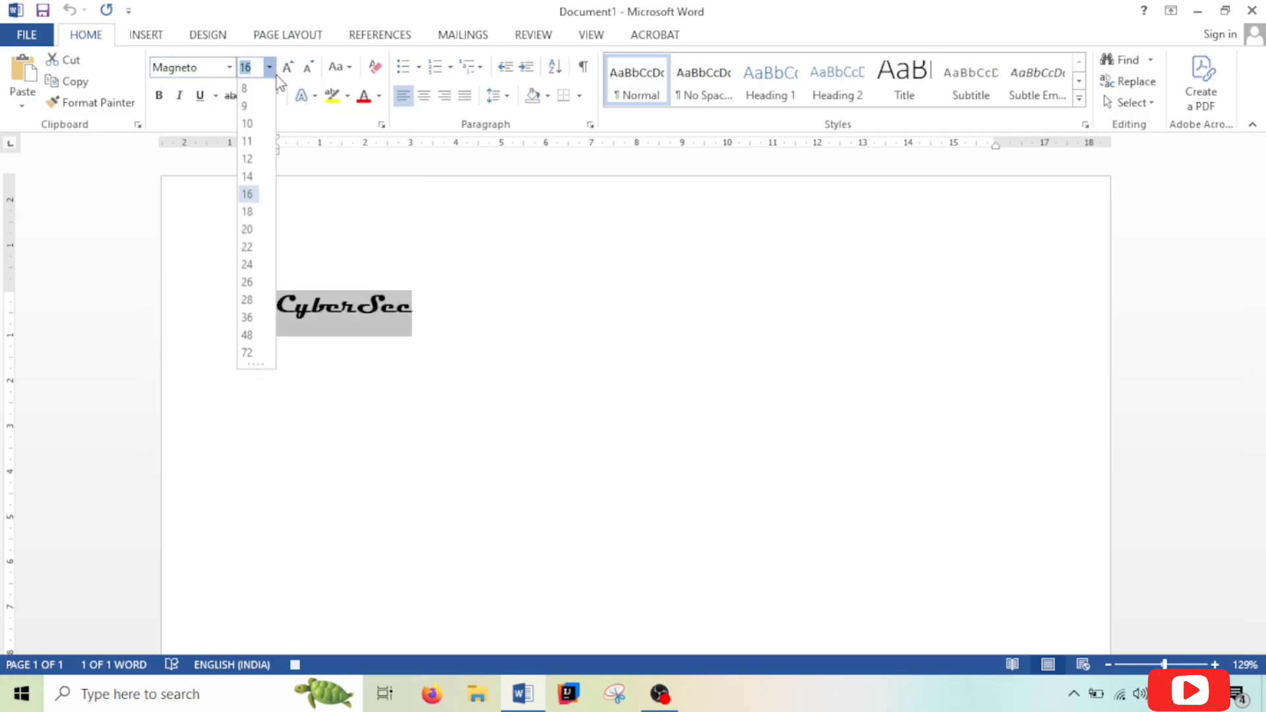
left_click(248, 247)
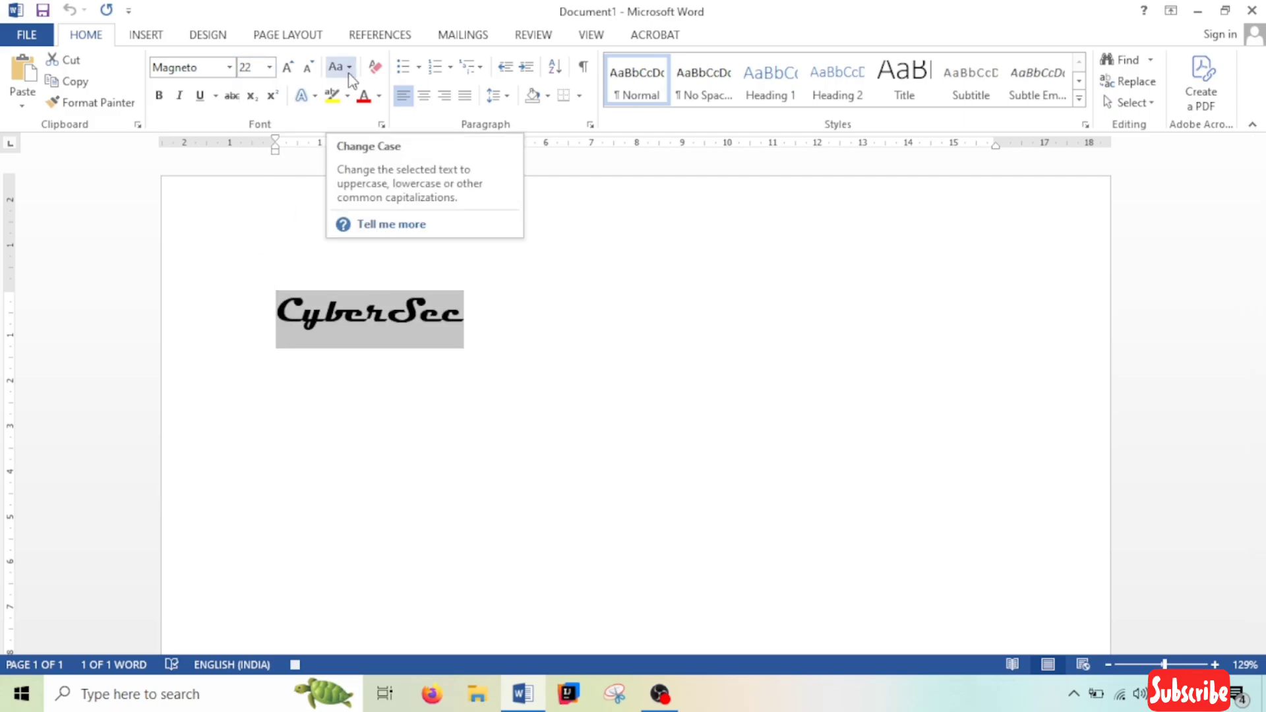
Make the CyberSec text bold, italic, underlined and red.
left_click(159, 95)
left_click(179, 96)
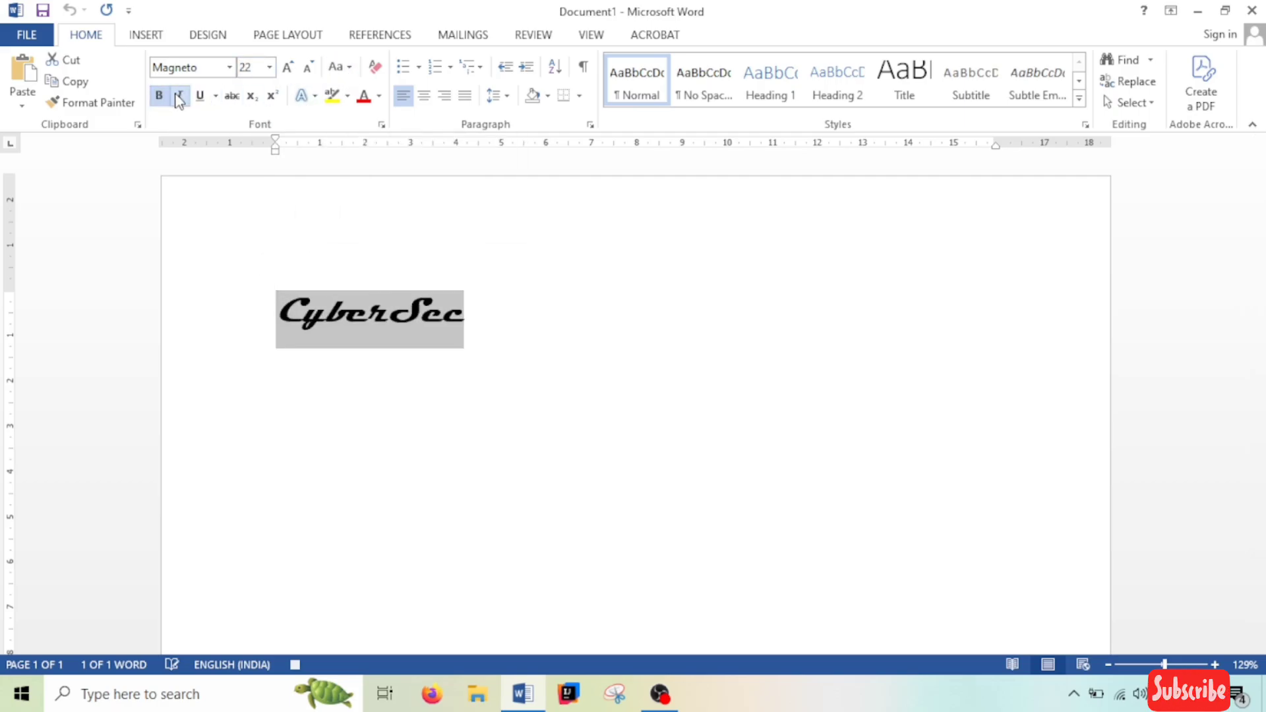
left_click(199, 97)
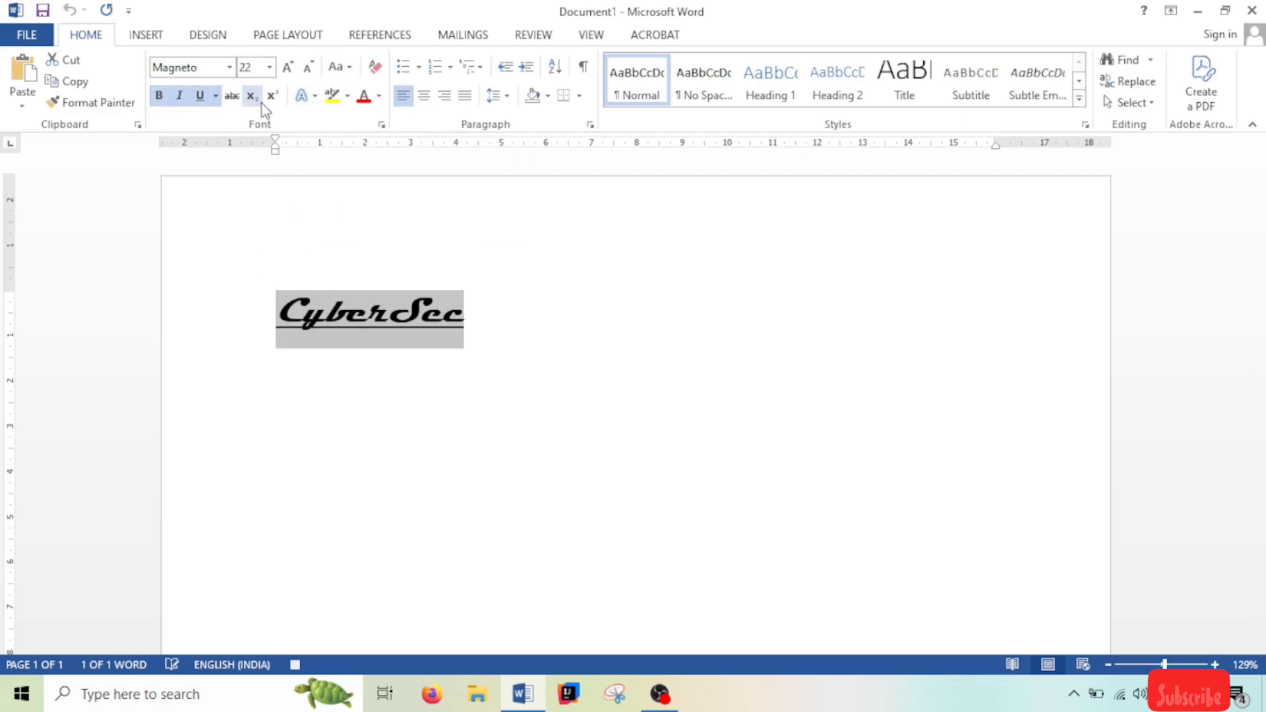
left_click(363, 96)
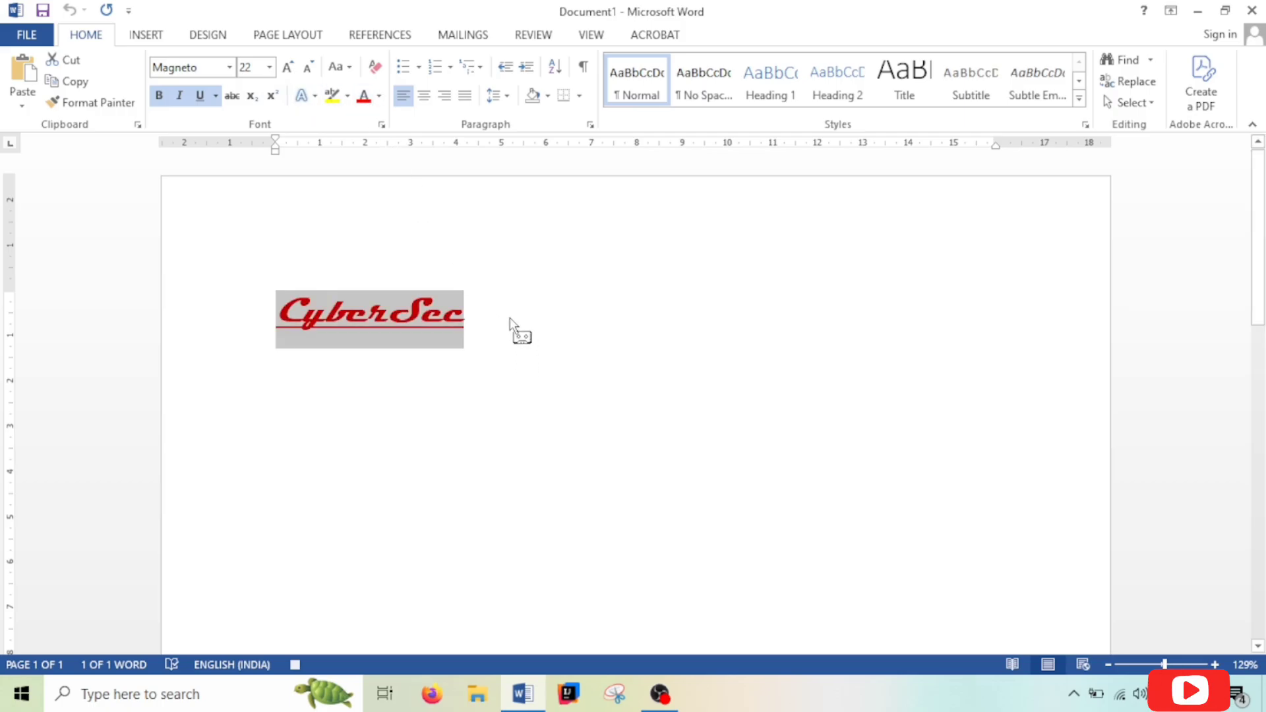
Stop recording the macro.
left_click(597, 36)
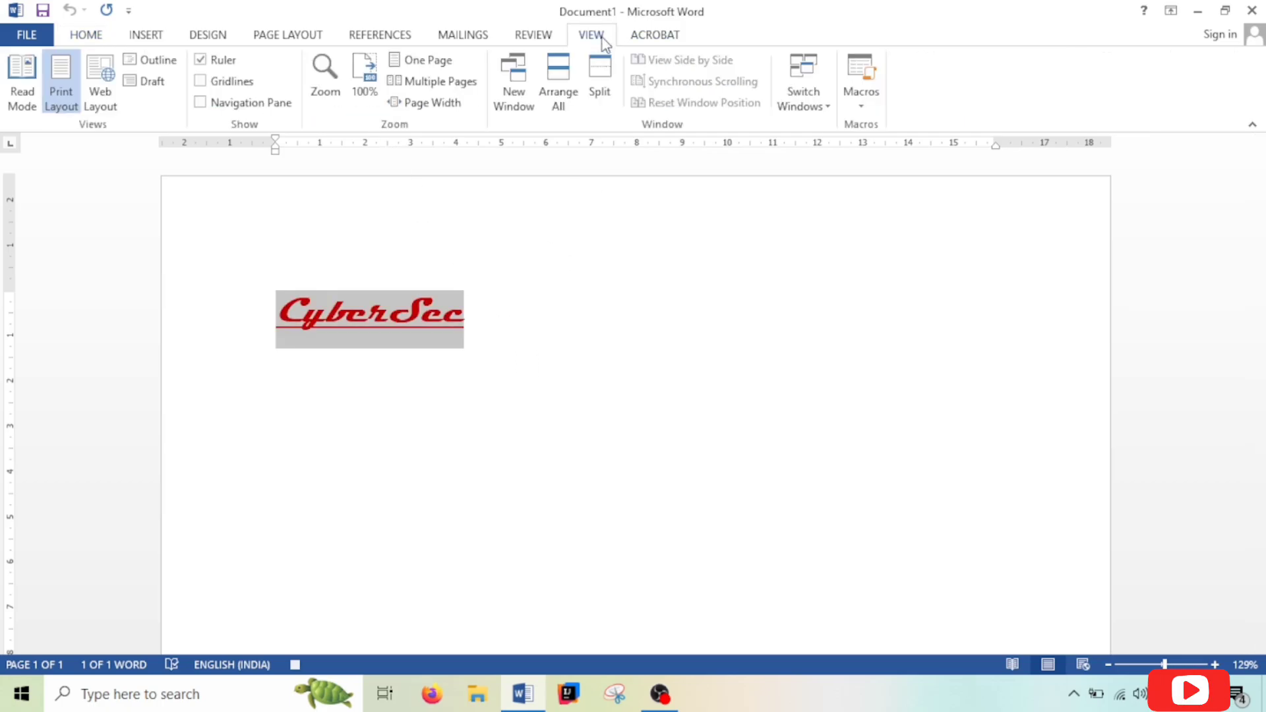
left_click(861, 109)
left_click(887, 148)
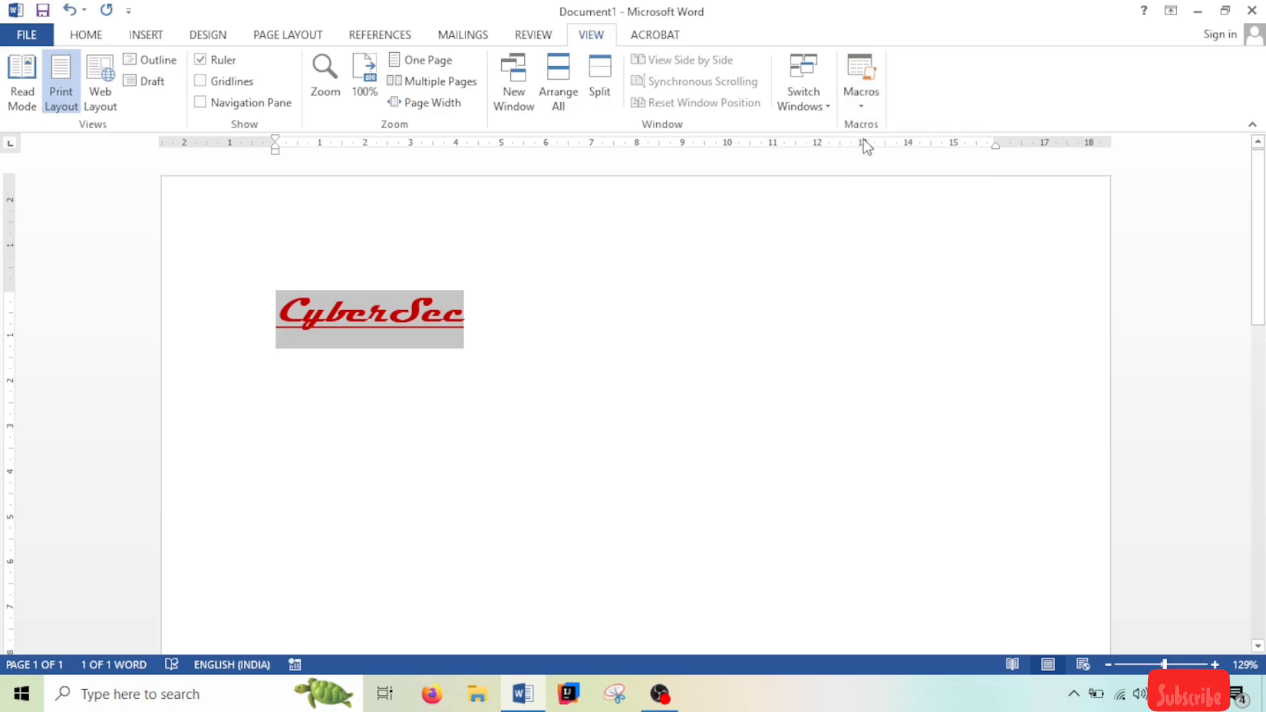
Replace the CyberSec text with "Narendra Modi" in the default character formatting.
left_click(84, 37)
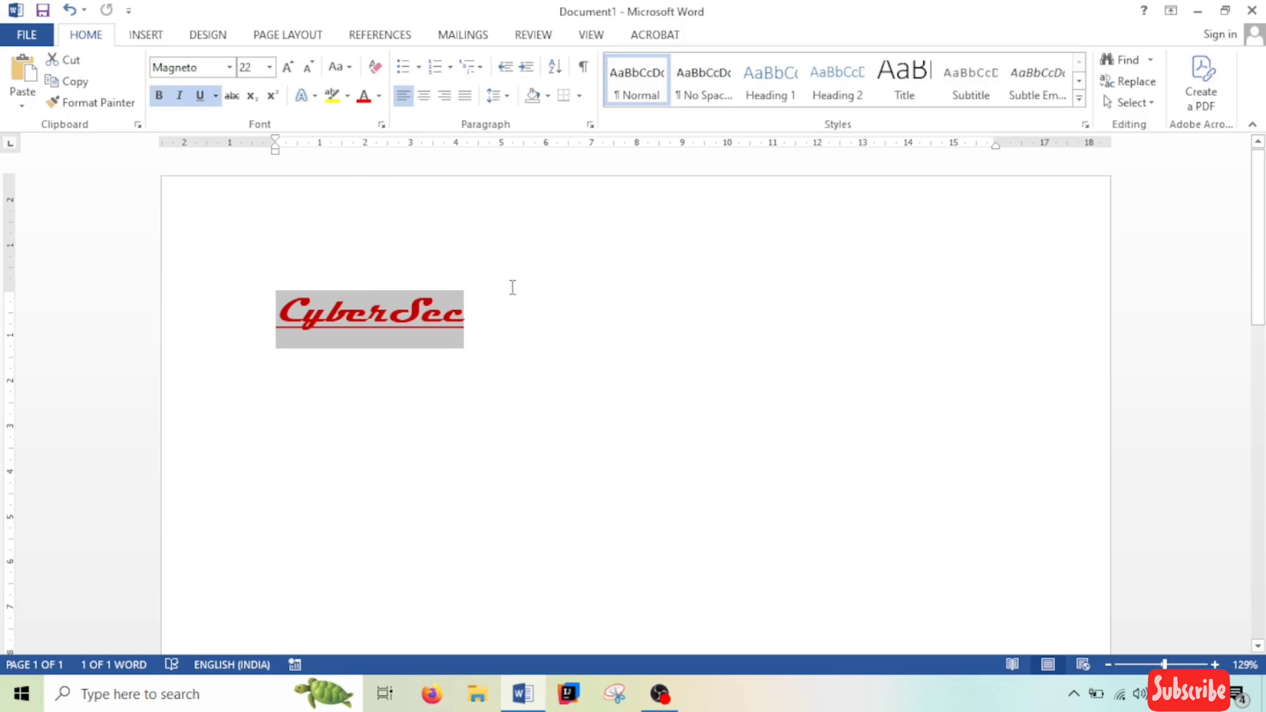
key("Delete")
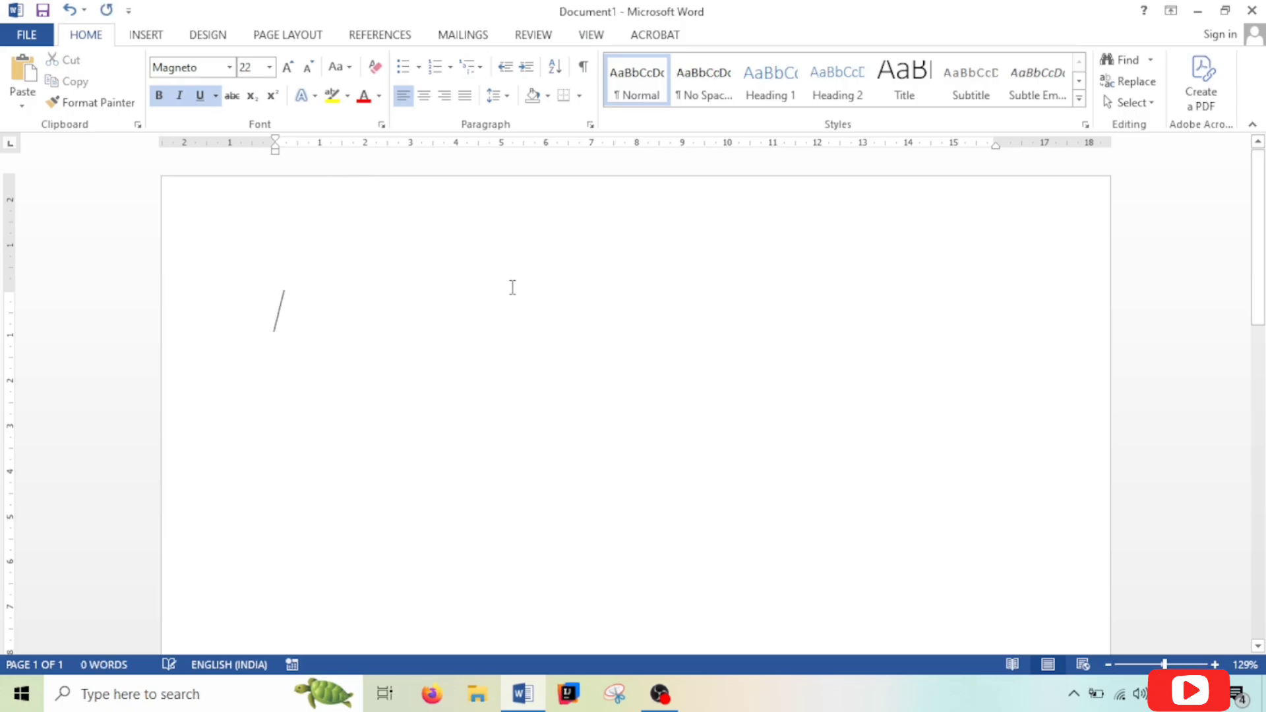
key("ctrl+space")
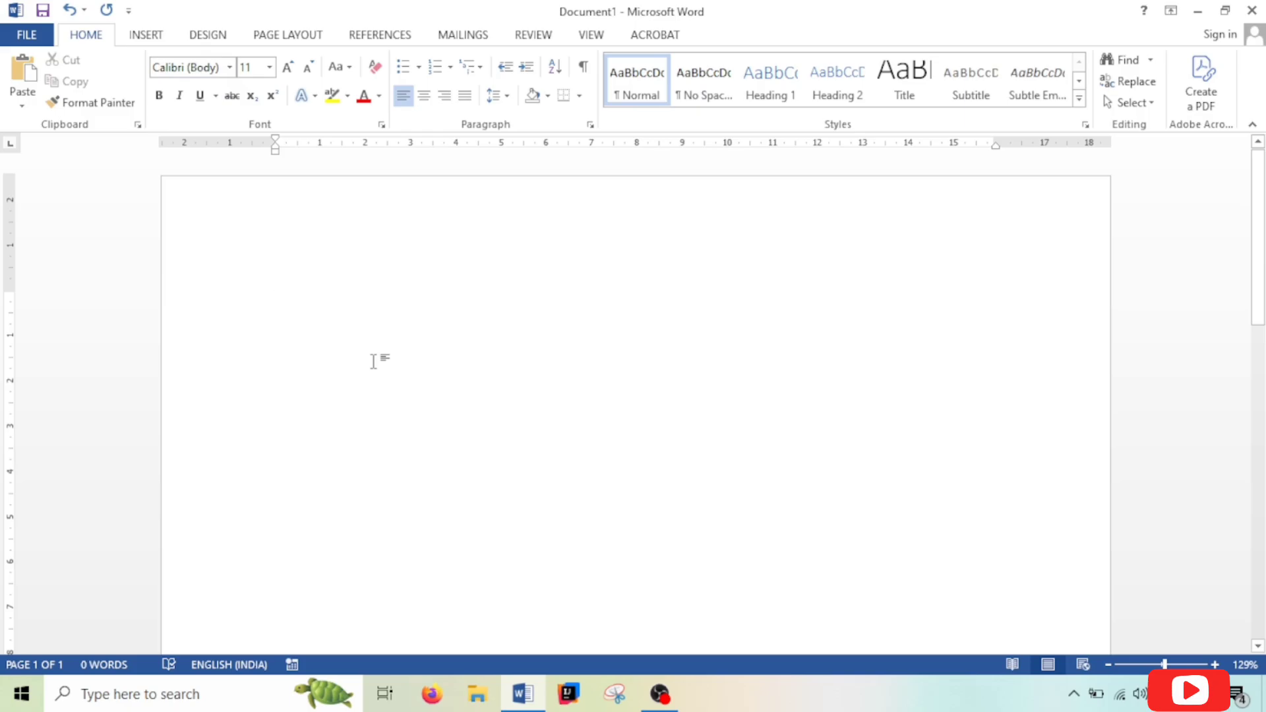
type("Narendra")
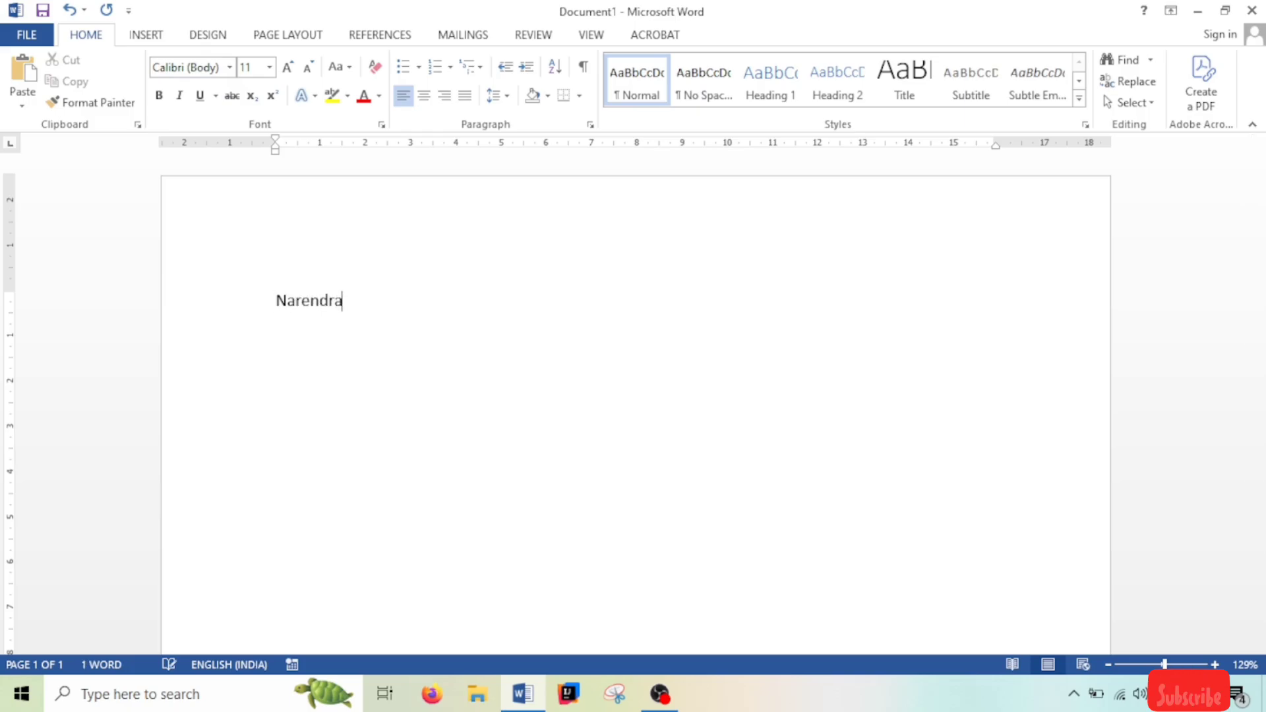
type(" Modi")
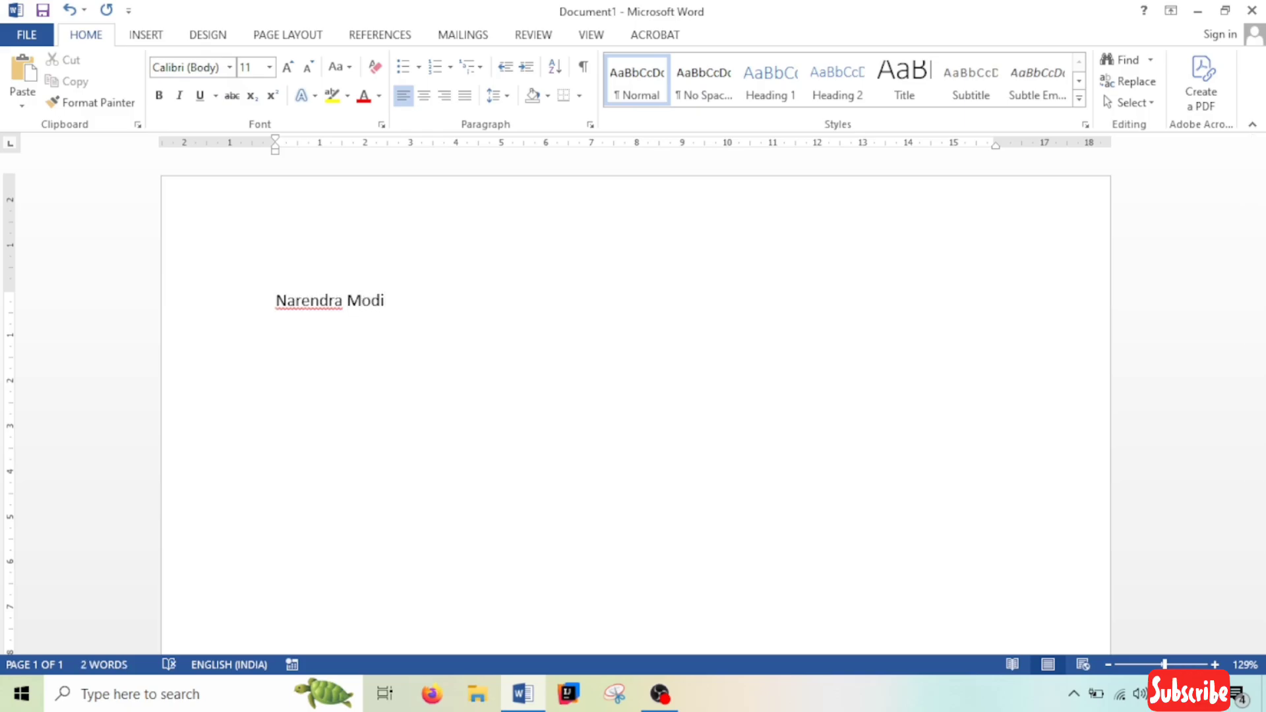
Run the recorded macro on the Narendra Modi text, repeating it to format the whole name.
key("ctrl+a")
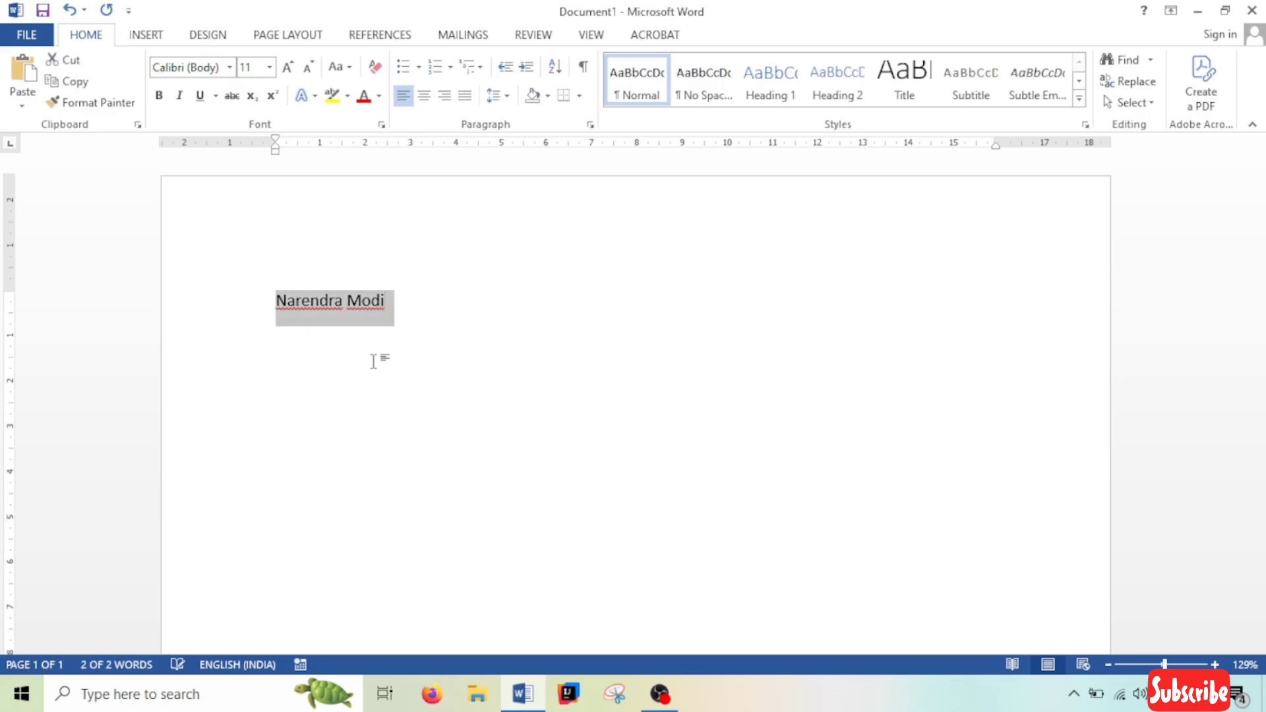
key("ctrl+y")
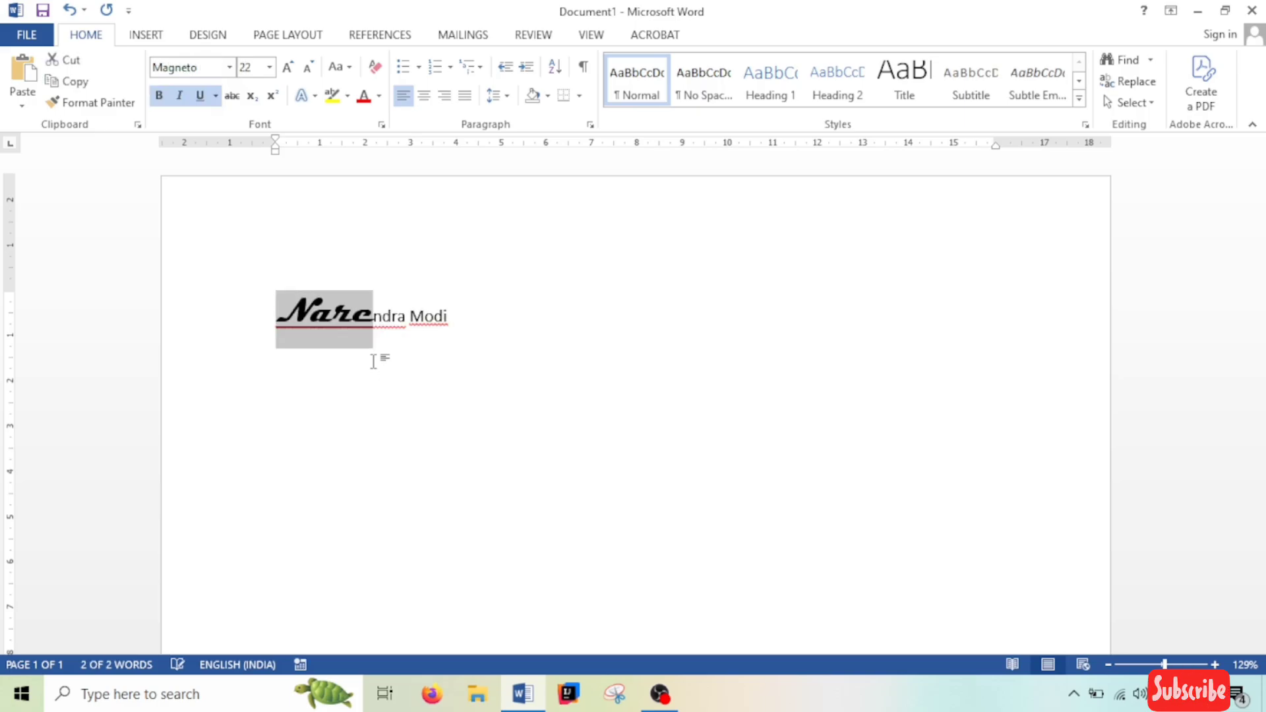
left_click(444, 370)
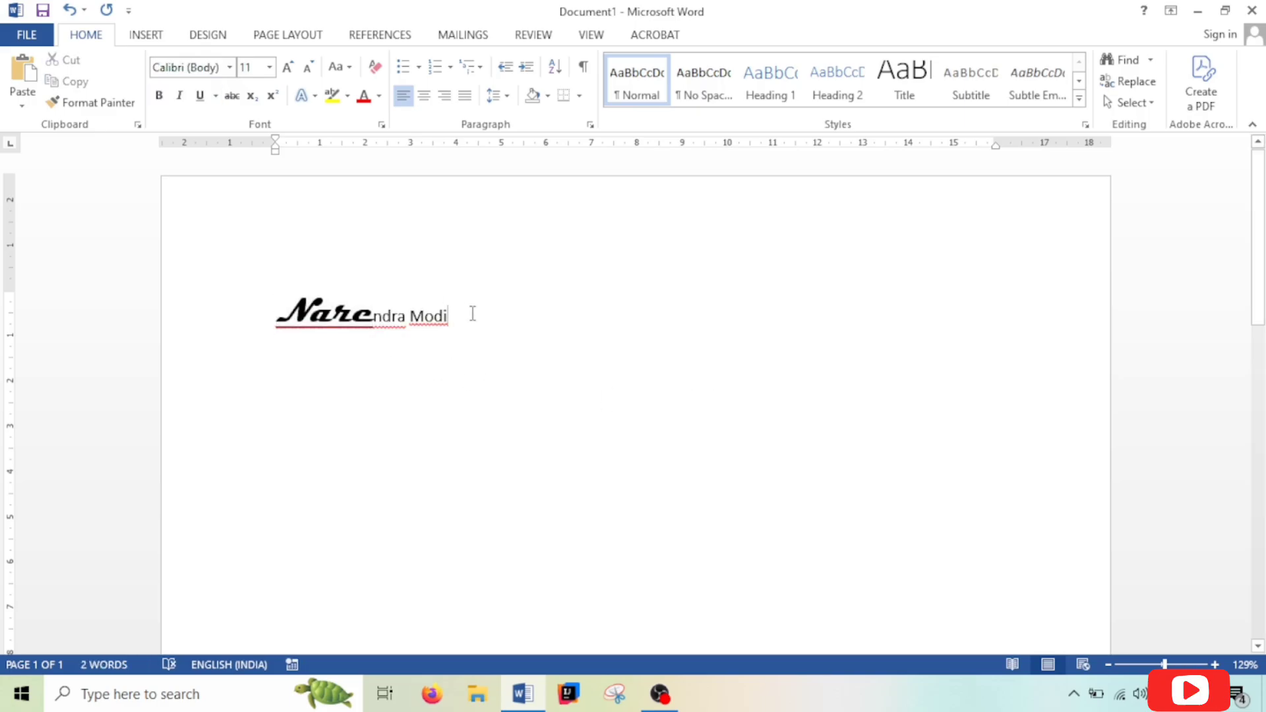
left_click_drag(472, 314, 96, 254)
key("ctrl+y")
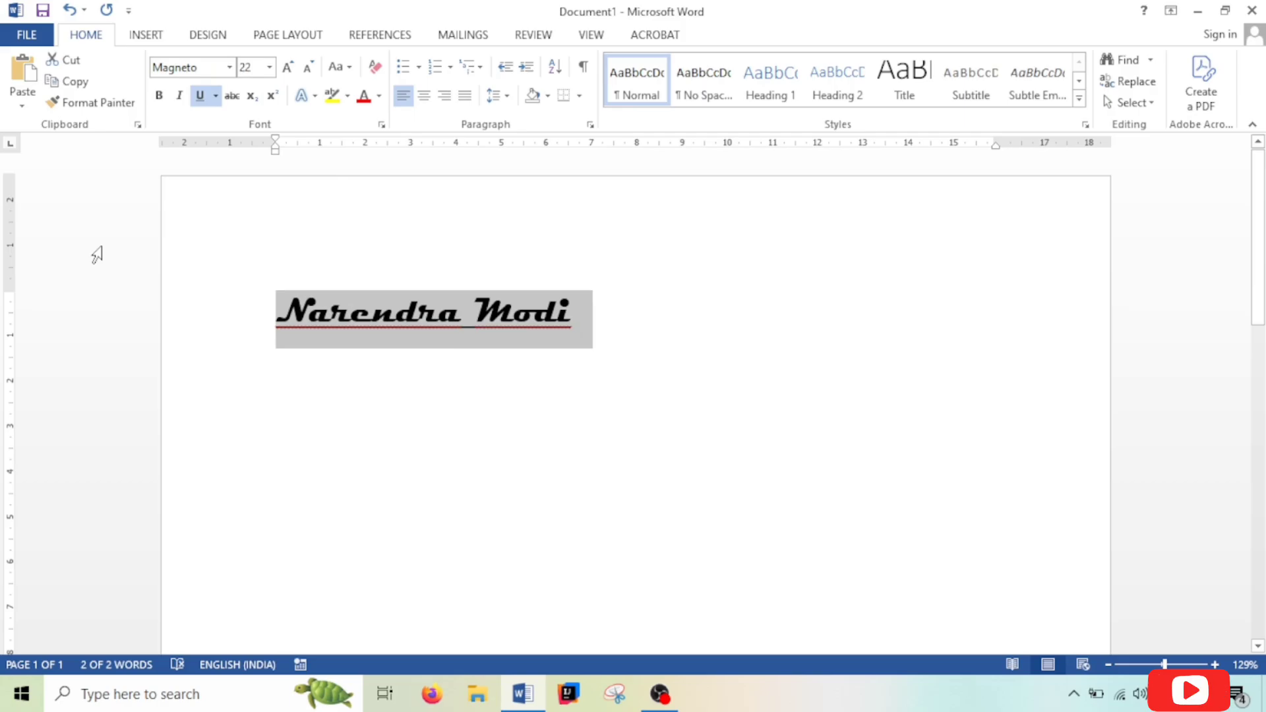
left_click(433, 416)
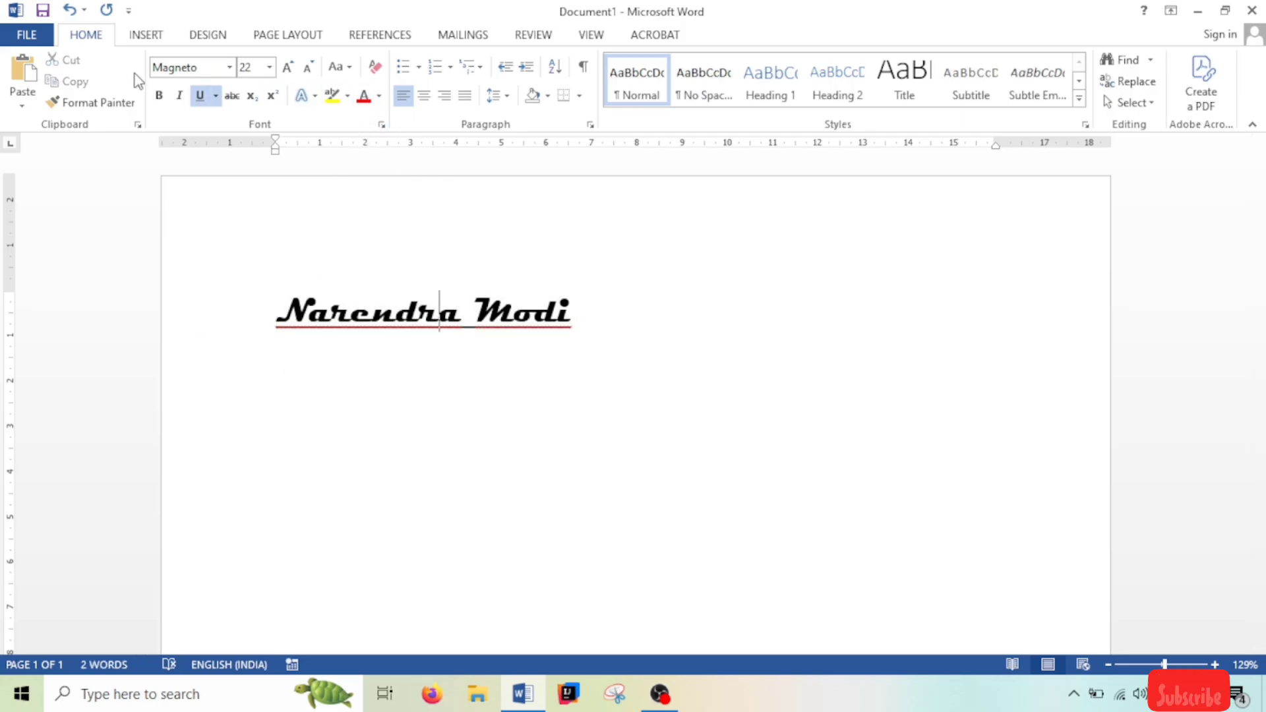
Delete the Narendra Modi text from the document.
left_click_drag(579, 310, 212, 314)
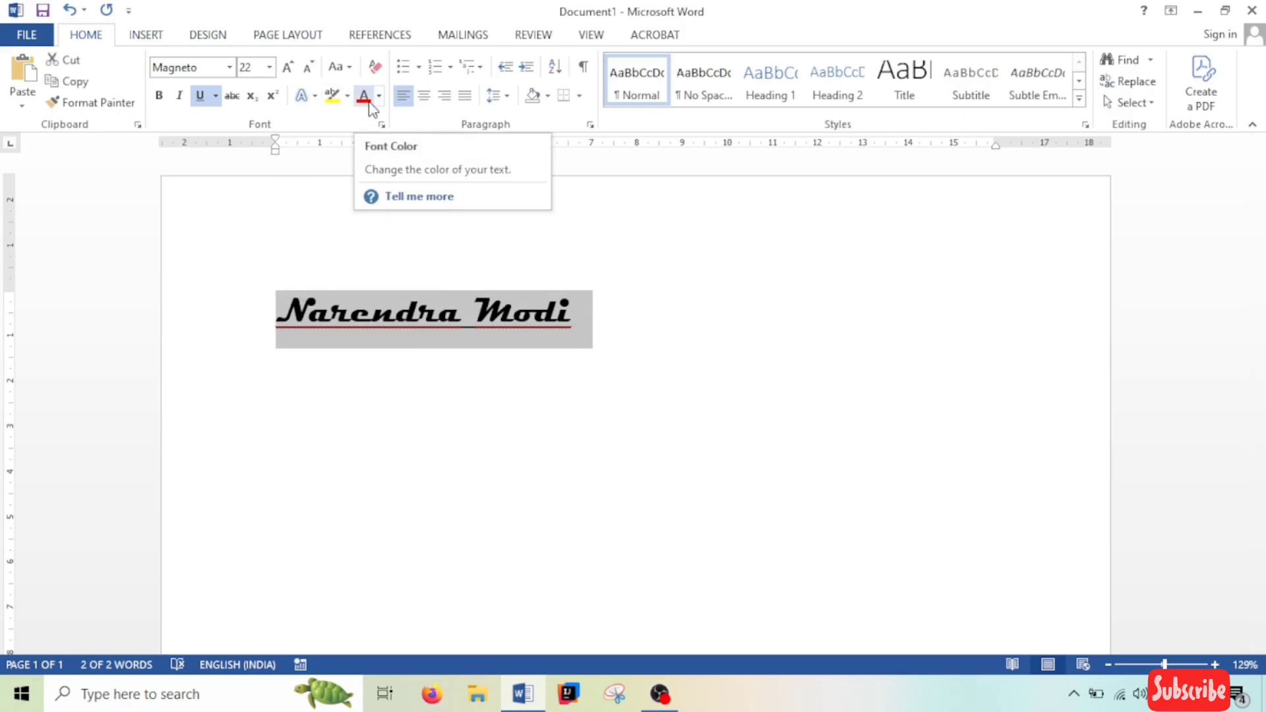
left_click(627, 367)
left_click_drag(610, 317, 267, 333)
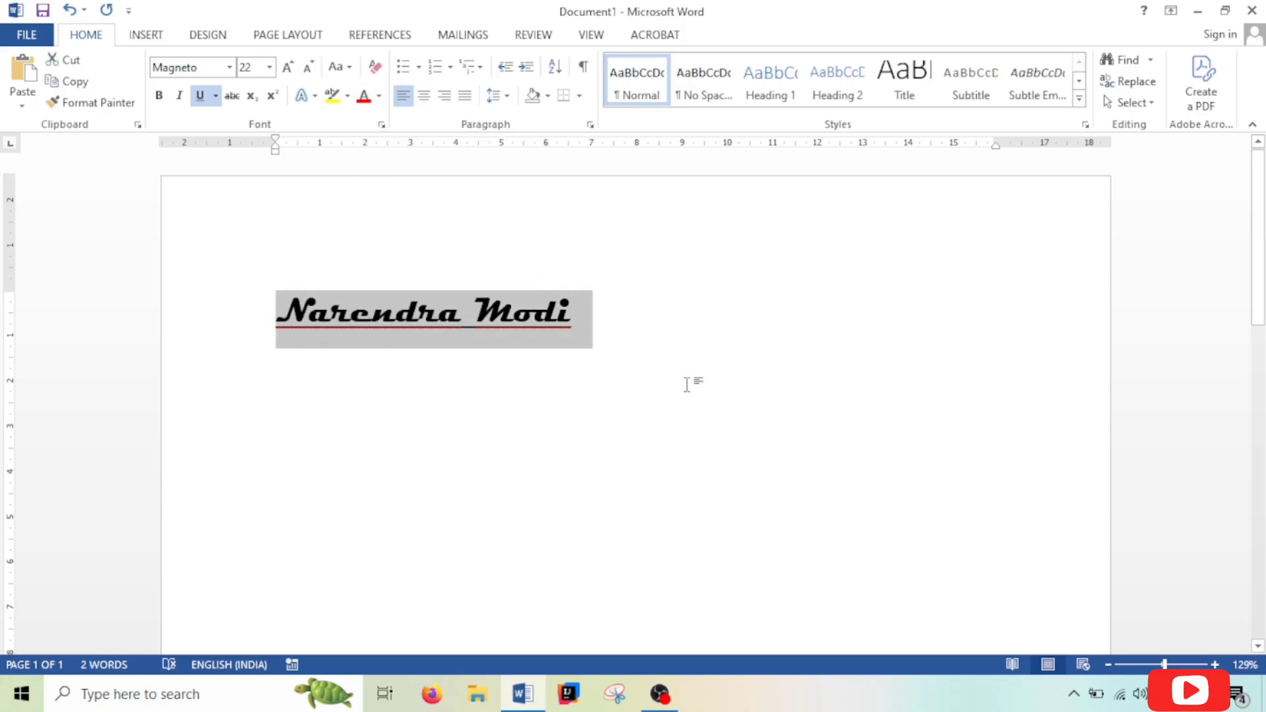
key("Delete")
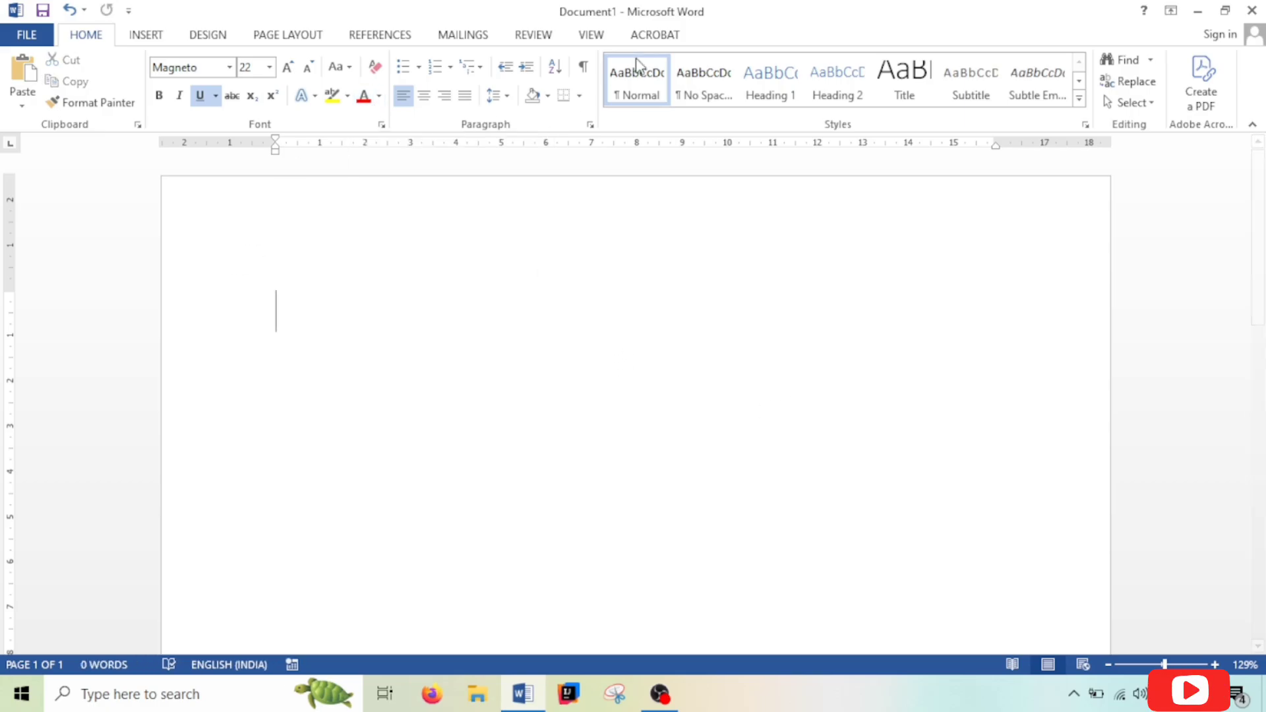
Set up a new macro, Macro2, assigned to a button and add it to the Quick Access Toolbar.
left_click(585, 35)
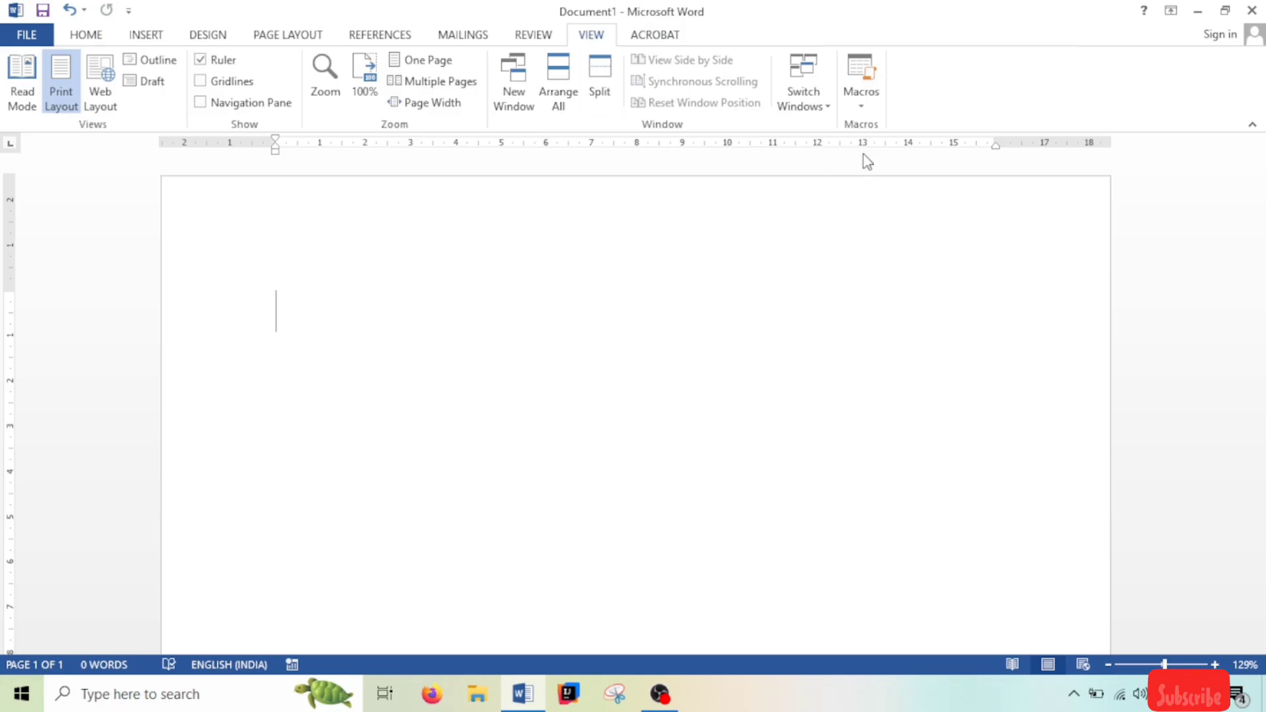
left_click(861, 93)
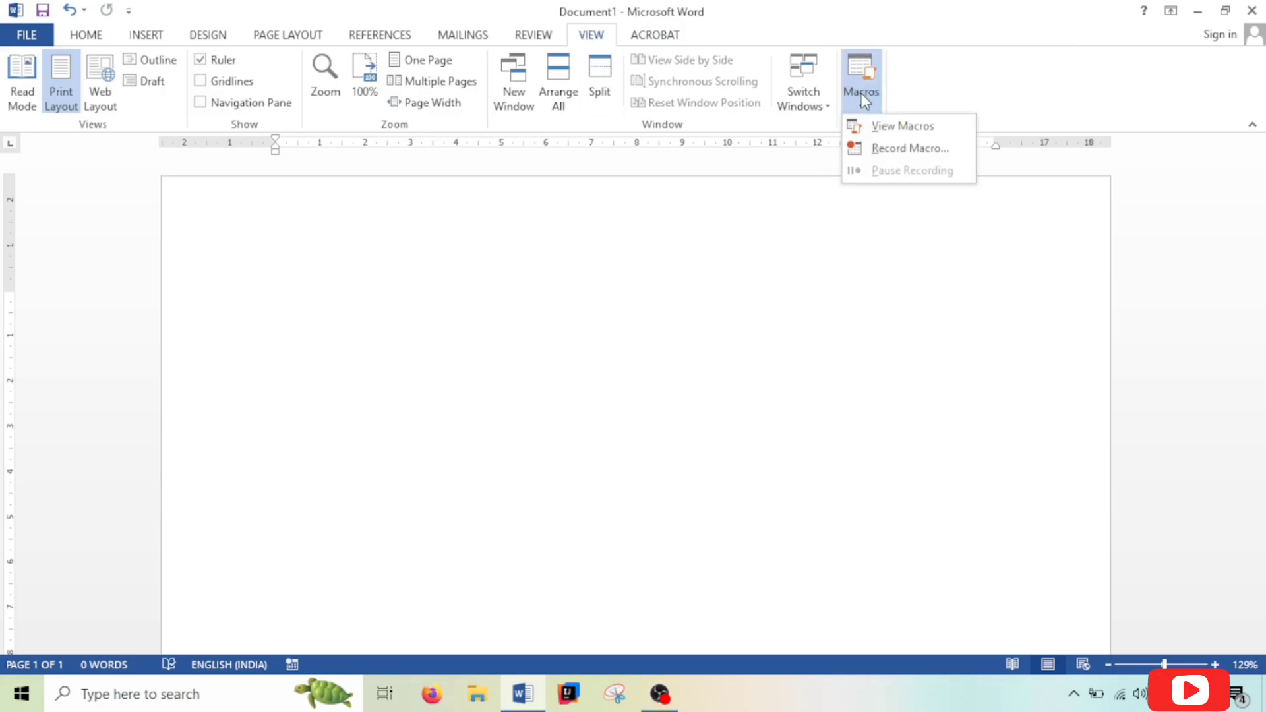
left_click(900, 152)
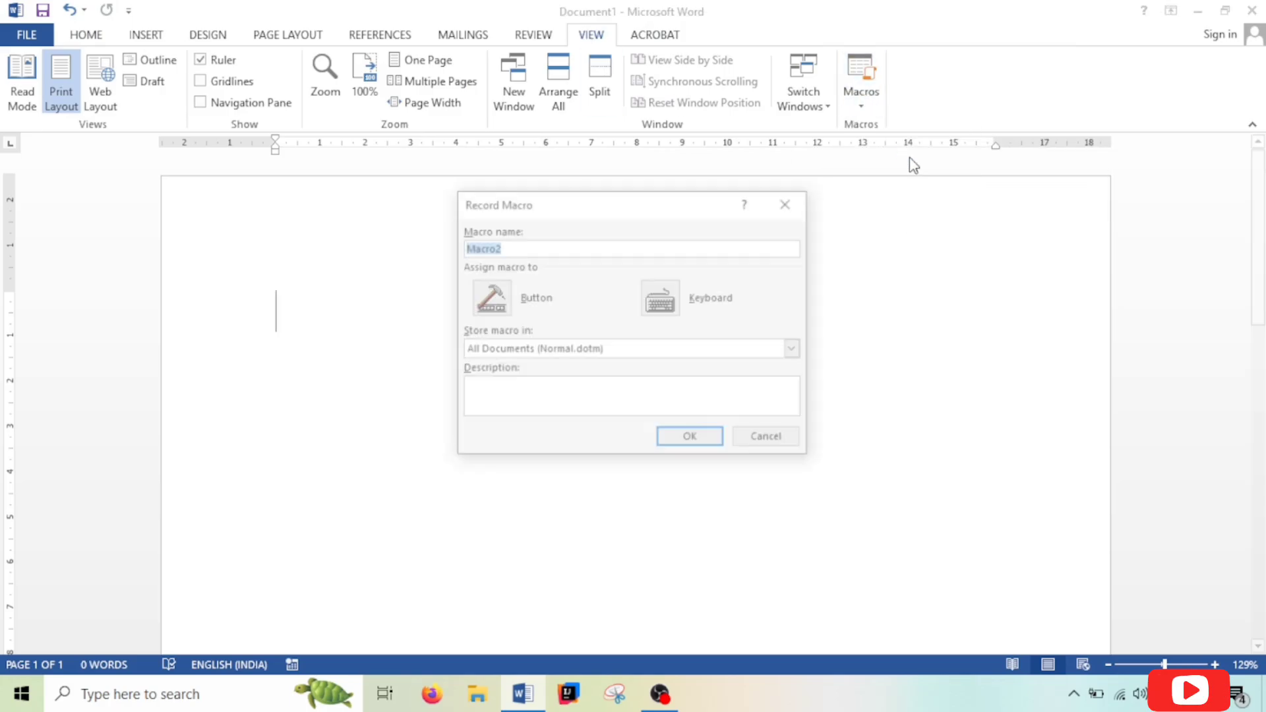
left_click(489, 297)
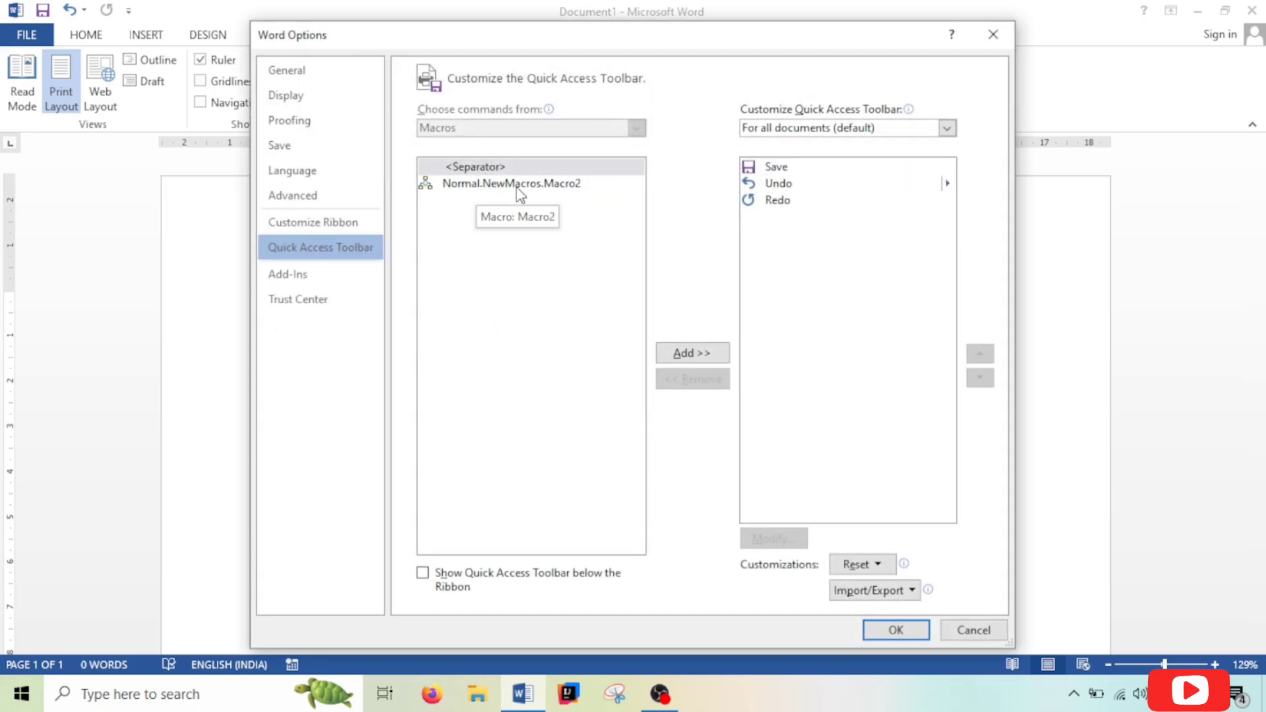
left_click(578, 188)
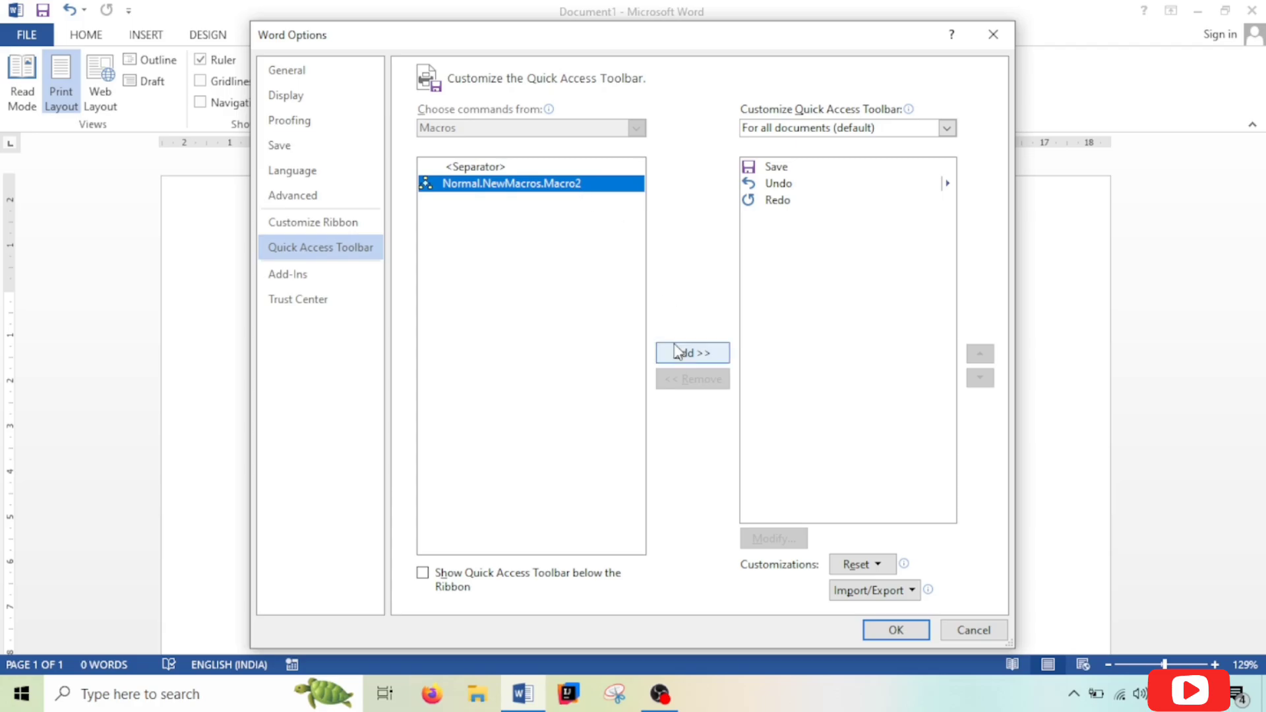
left_click(683, 356)
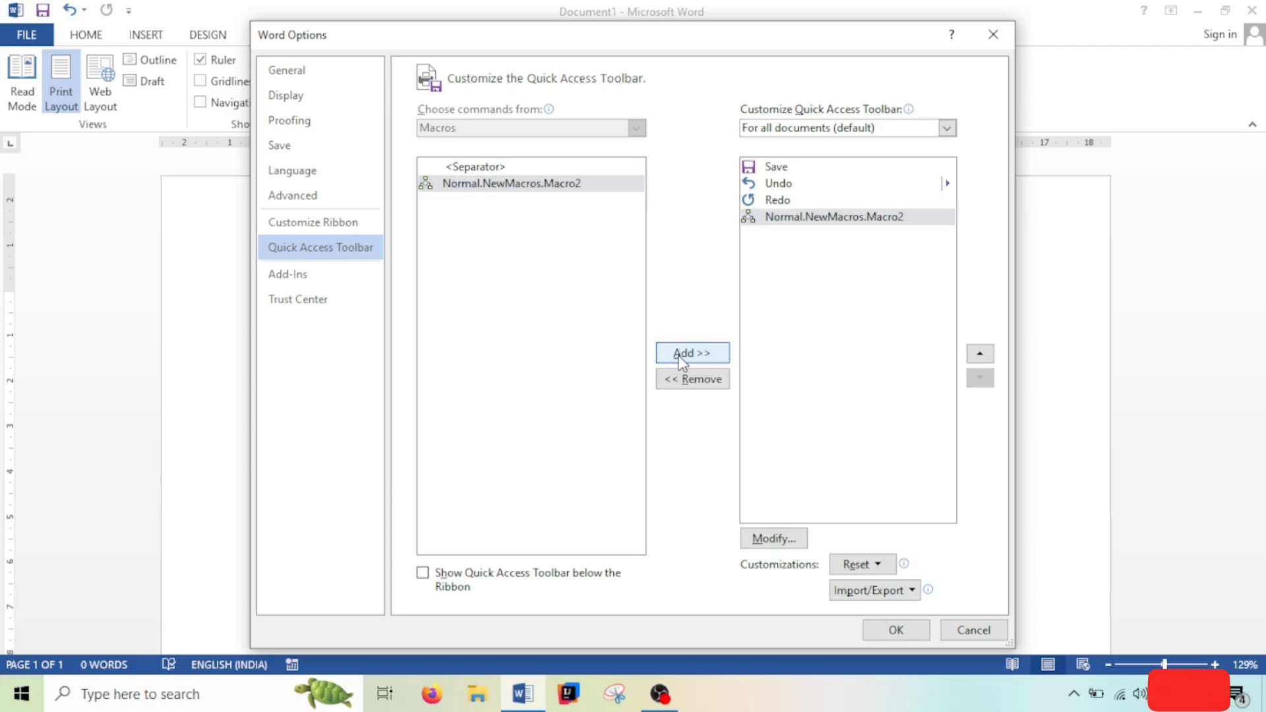
Give the Macro2 button the red circle with white X symbol and start recording the macro.
left_click(815, 221)
left_click(778, 539)
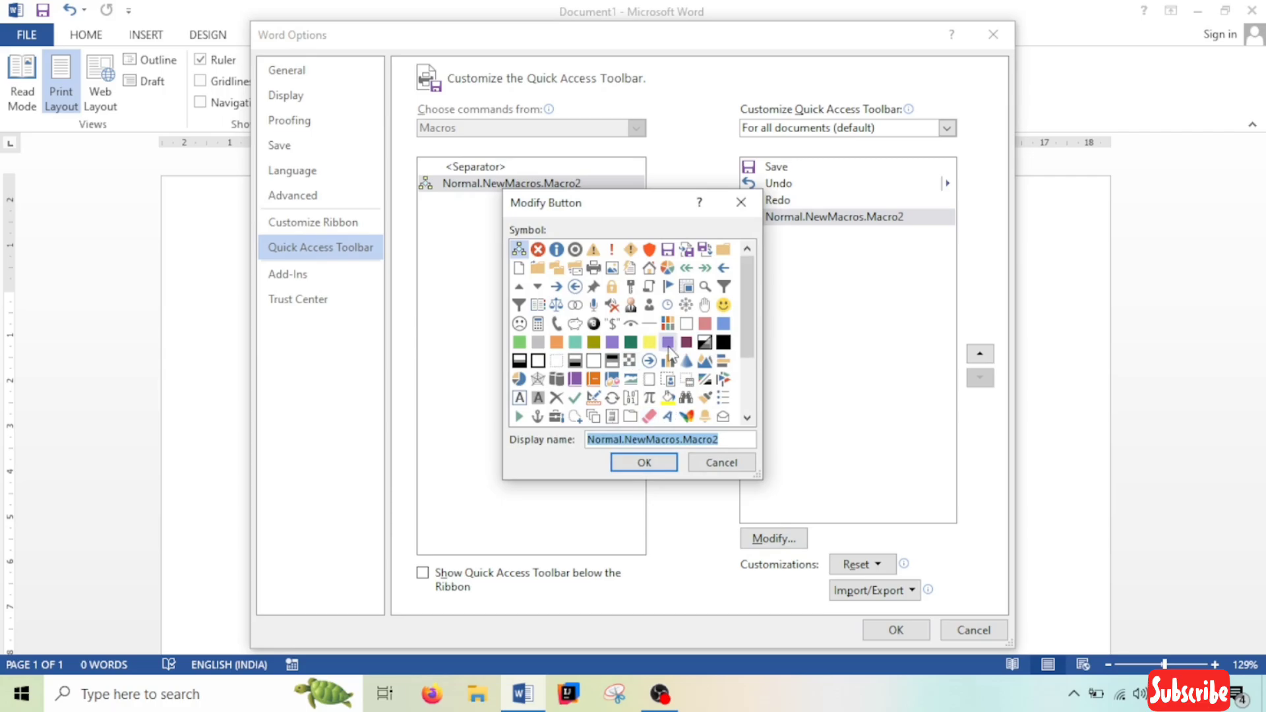
scroll(633, 363, "down", 2)
scroll(579, 369, "up", 2)
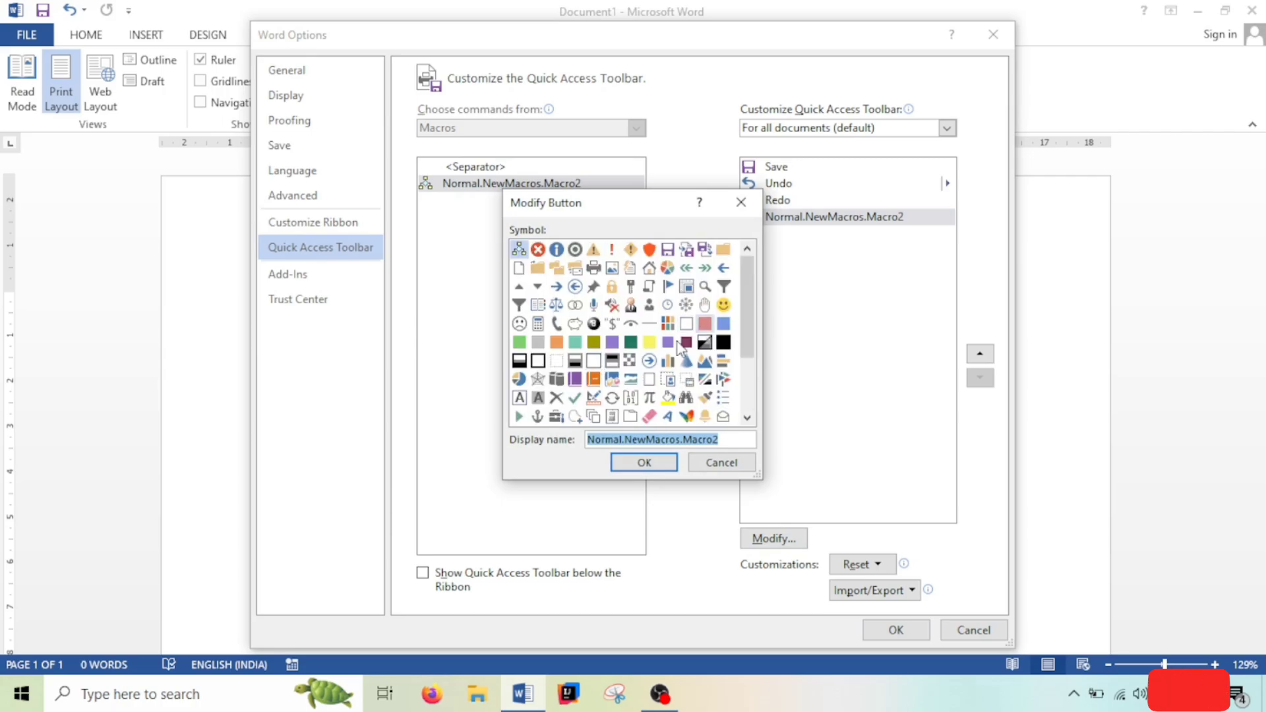
left_click(539, 248)
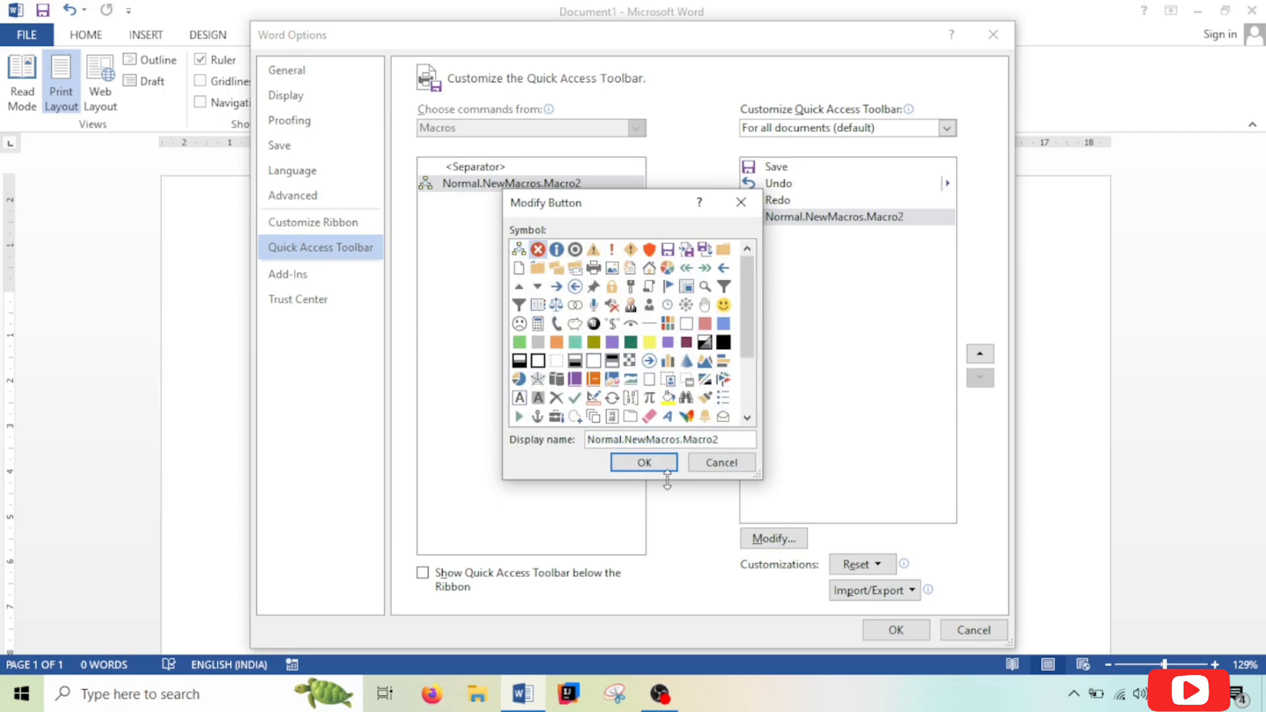
left_click(648, 465)
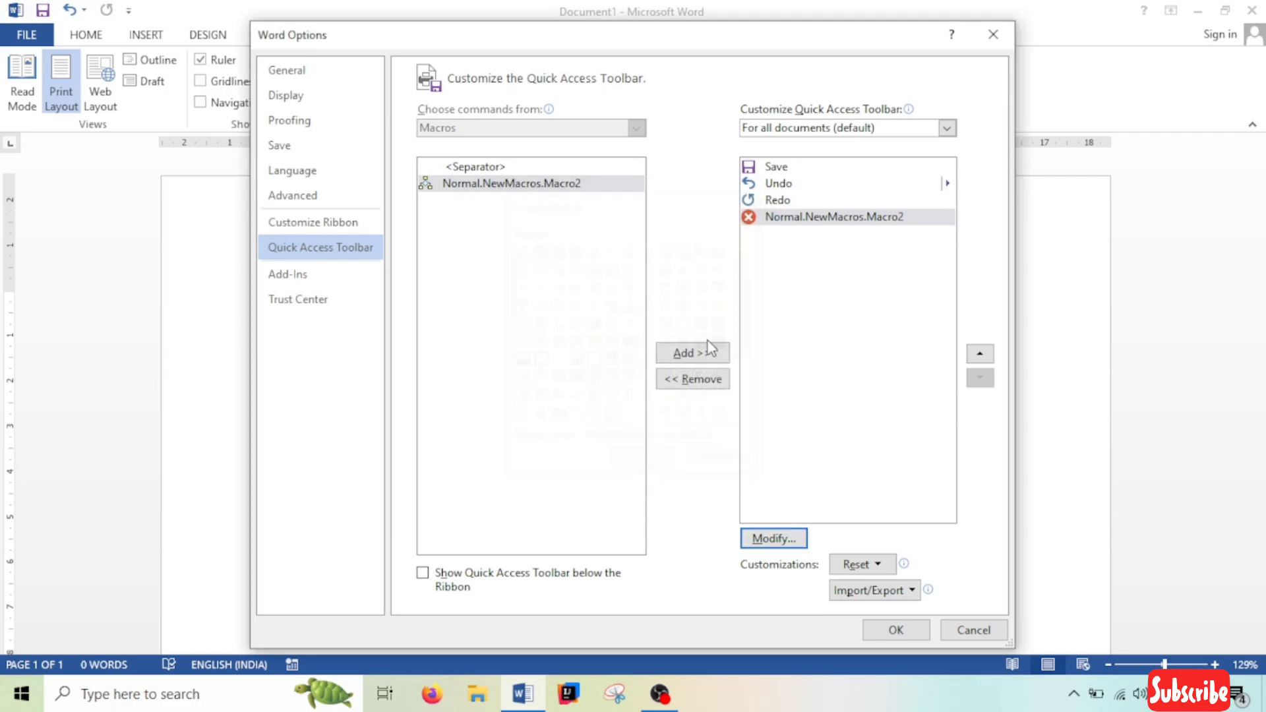
left_click(886, 630)
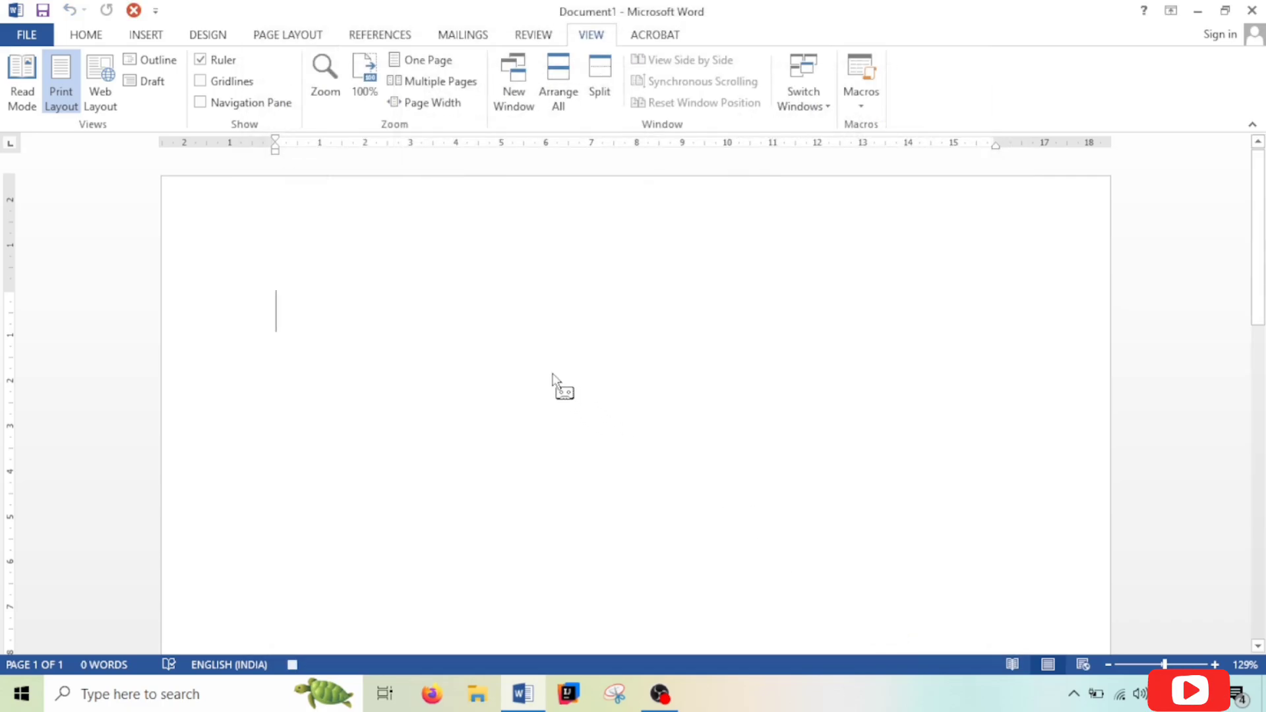
Enter "Narendra Modi" as the first line of the document.
type("Nare")
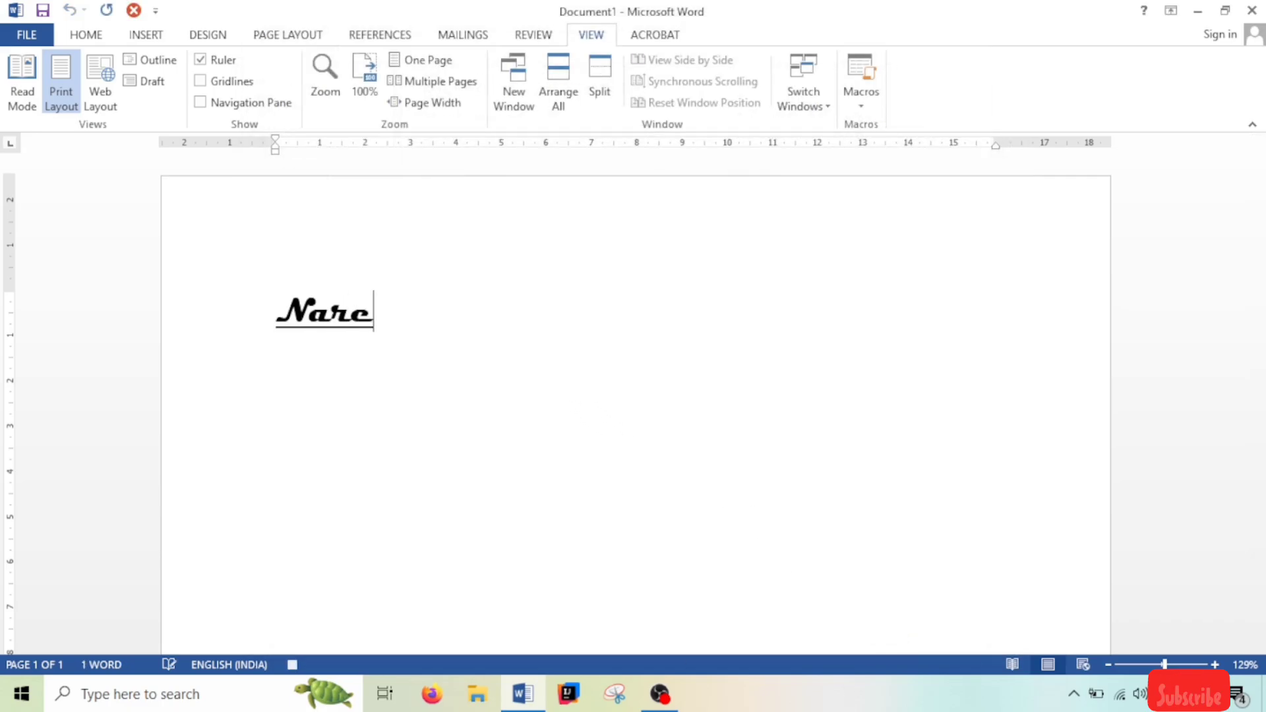
type("ndra MOdi")
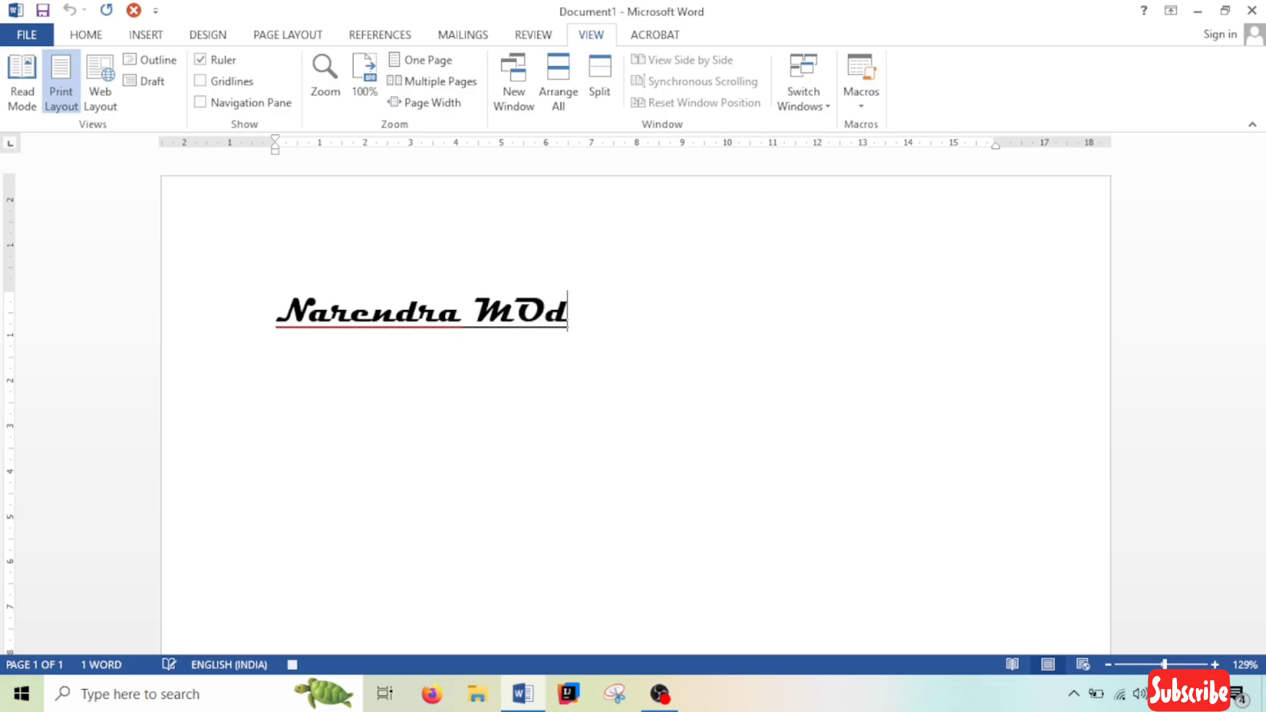
key("BackSpace")
key("BackSpace")
key("BackSpace")
type("odi")
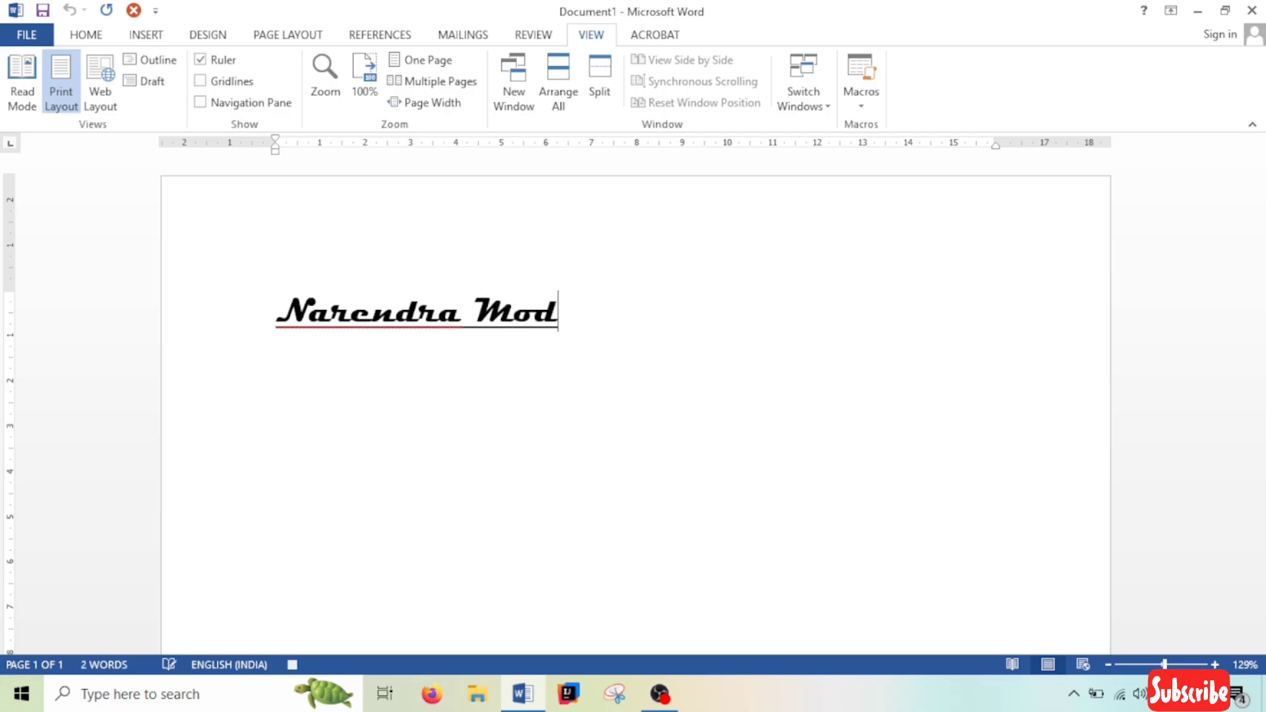
Add a second line beneath the name with the postal address, including city and postal code.
key("Return")
type("India gate")
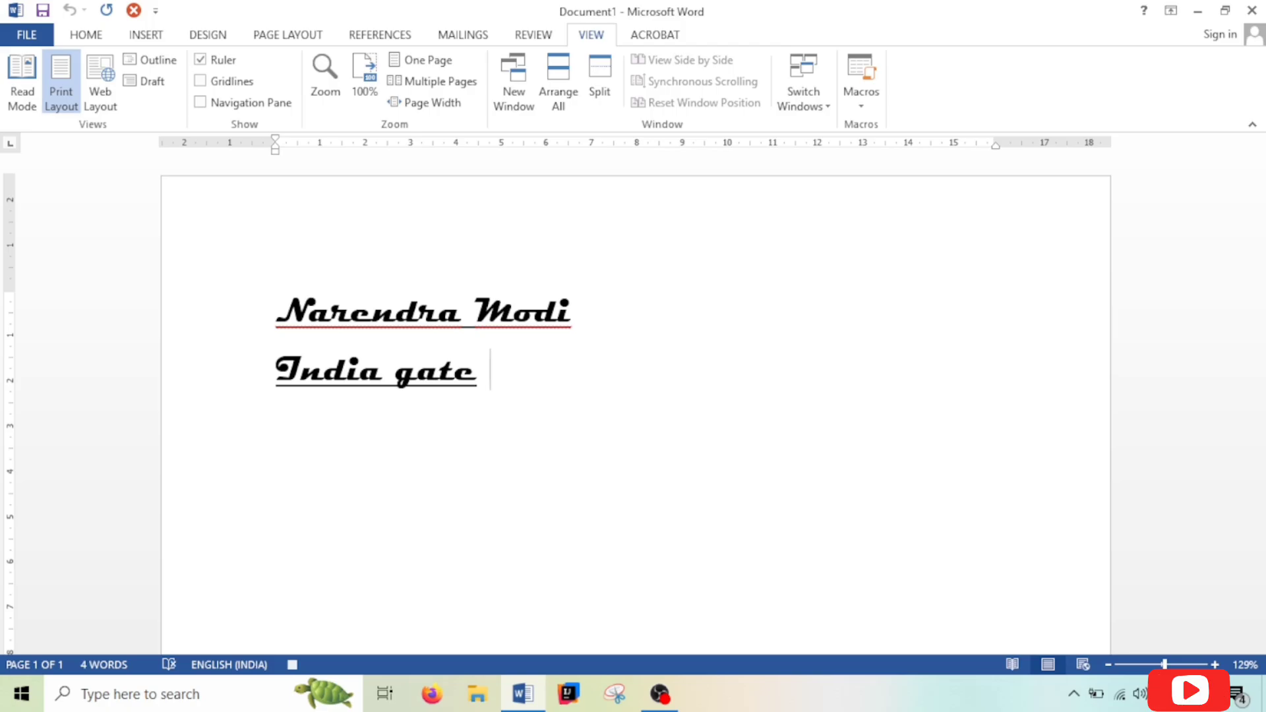
key("BackSpace")
type(", Nweq")
key("BackSpace")
key("BackSpace")
type("q")
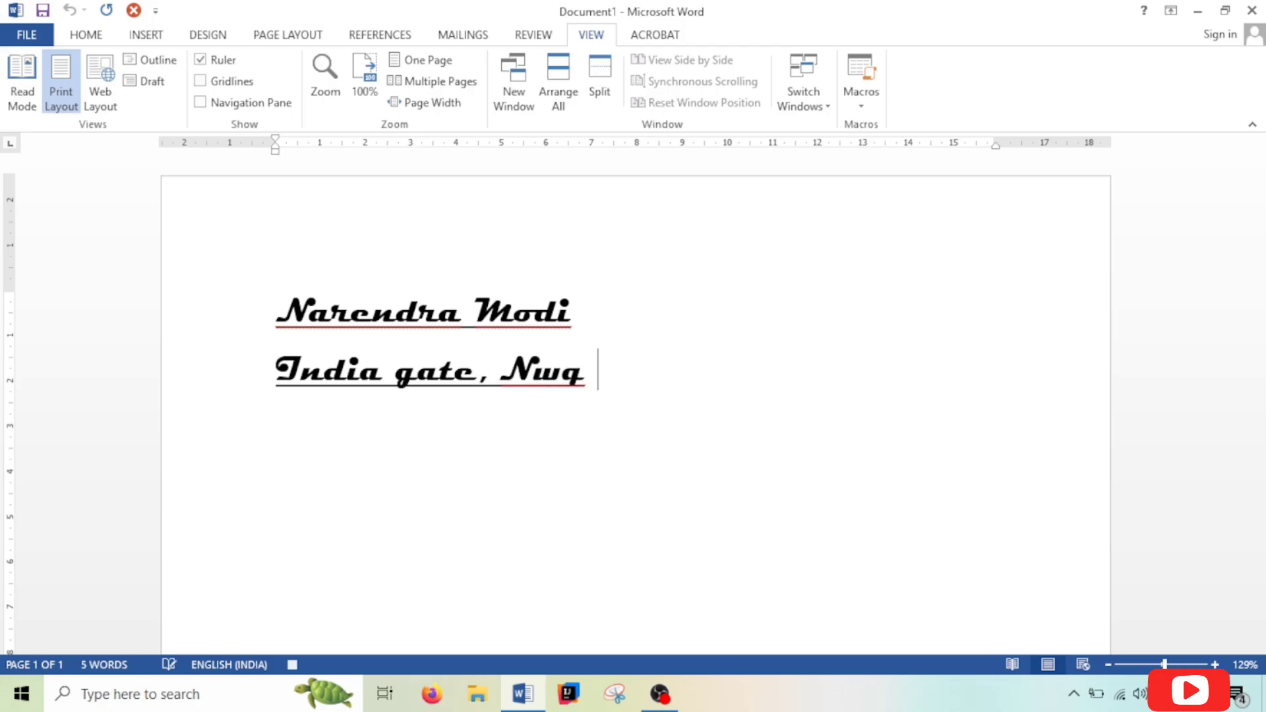
key("BackSpace")
key("BackSpace")
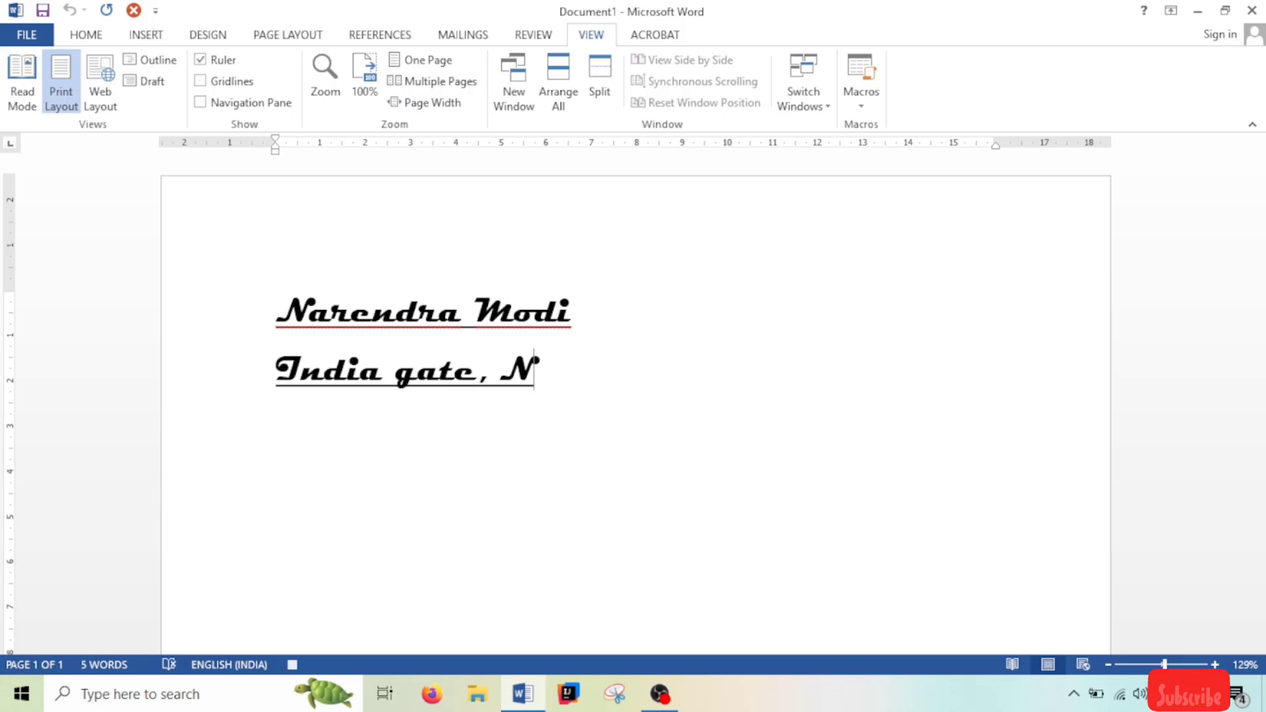
type("ew Delhi -")
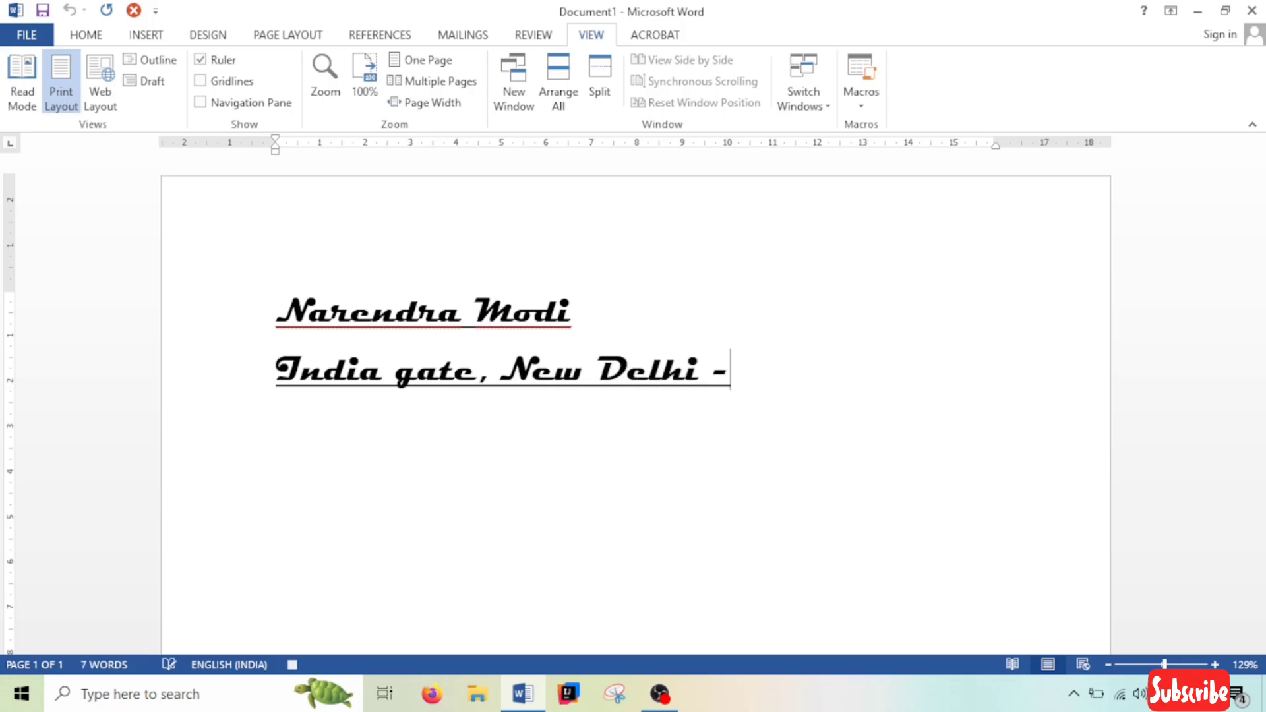
type(" 110001")
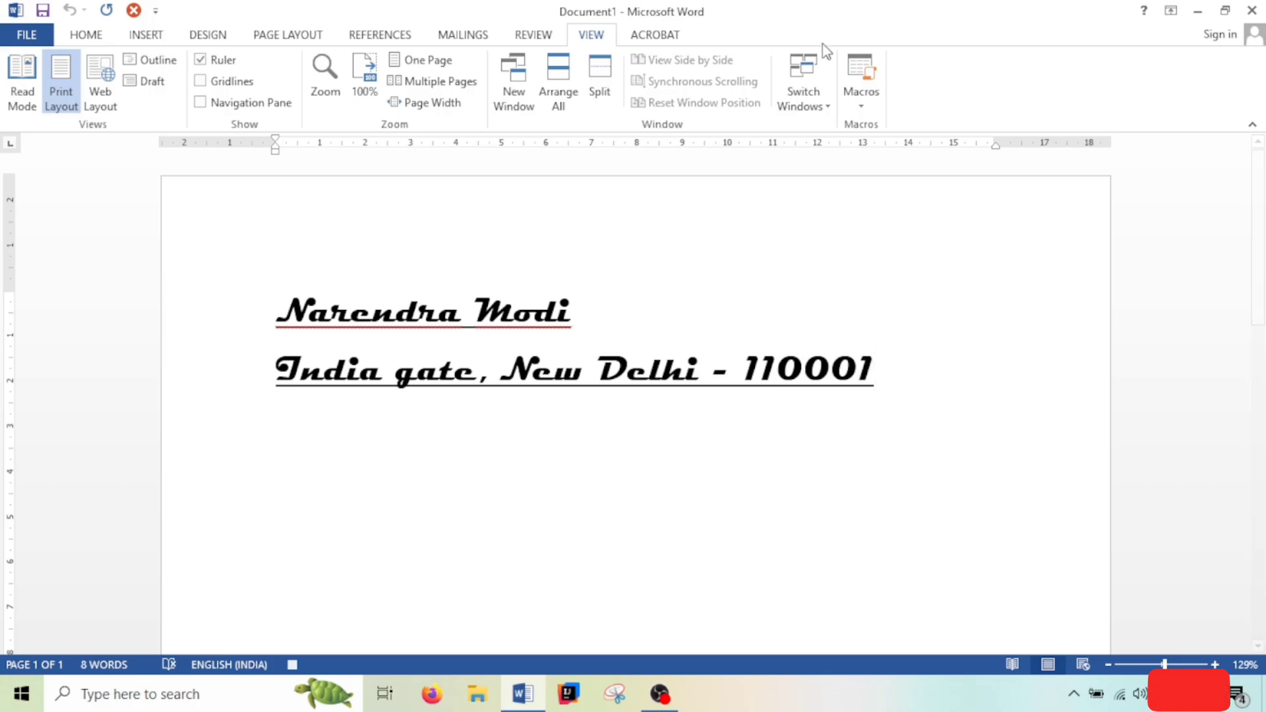
Stop recording the name-and-address macro.
left_click(862, 103)
left_click(908, 149)
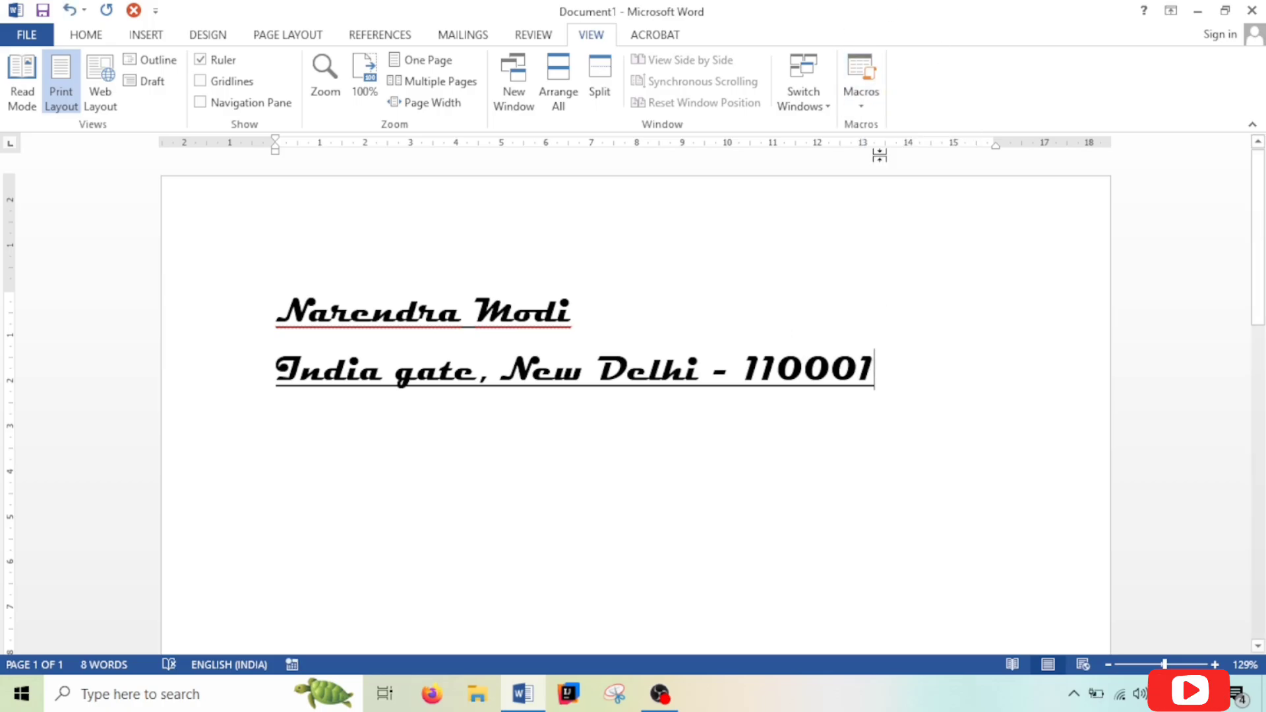
Clear all text from the document and run Macro2 to insert the name and address.
key("ctrl+a")
key("ctrl+c")
key("Delete")
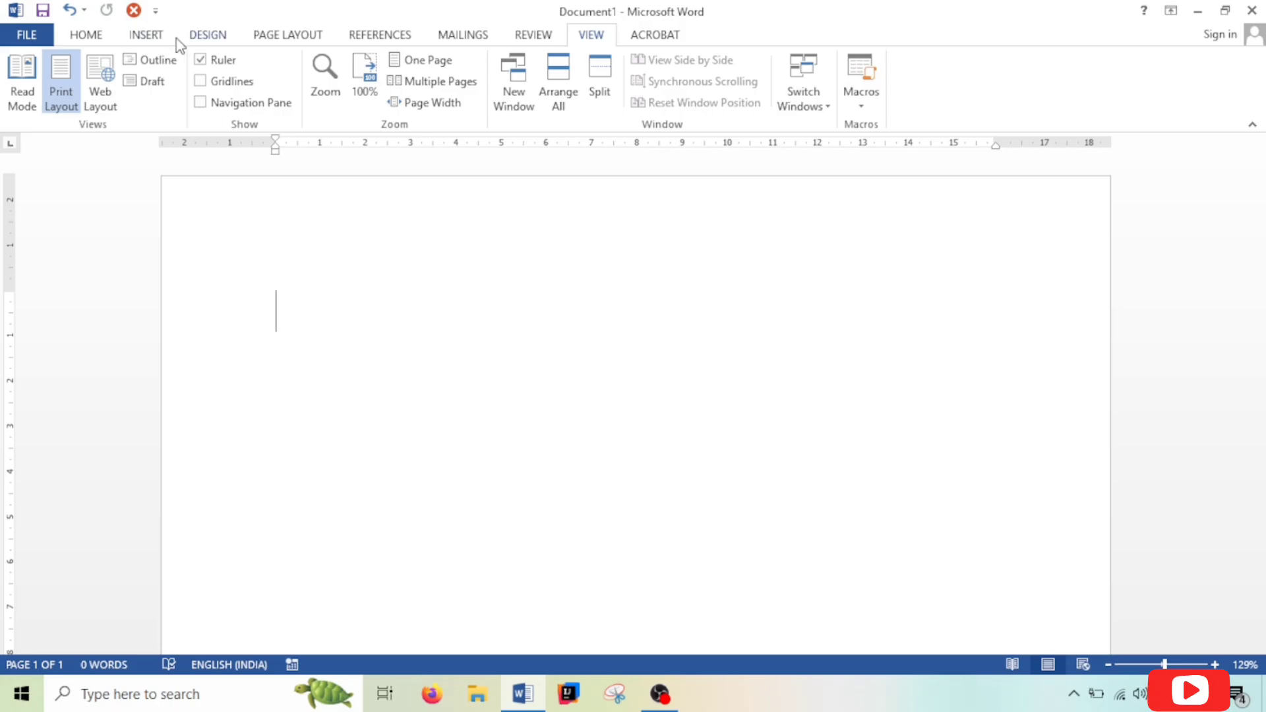
left_click(133, 10)
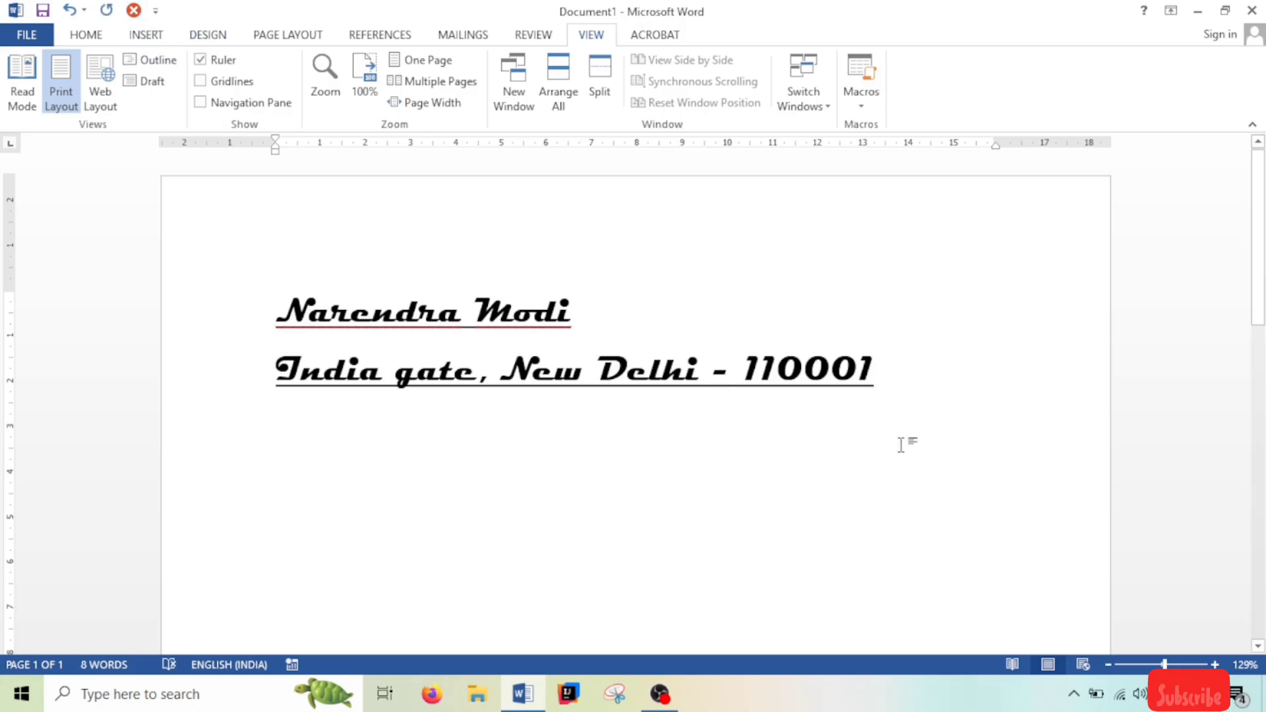
Insert a table with three columns and two rows below the address.
left_click(146, 35)
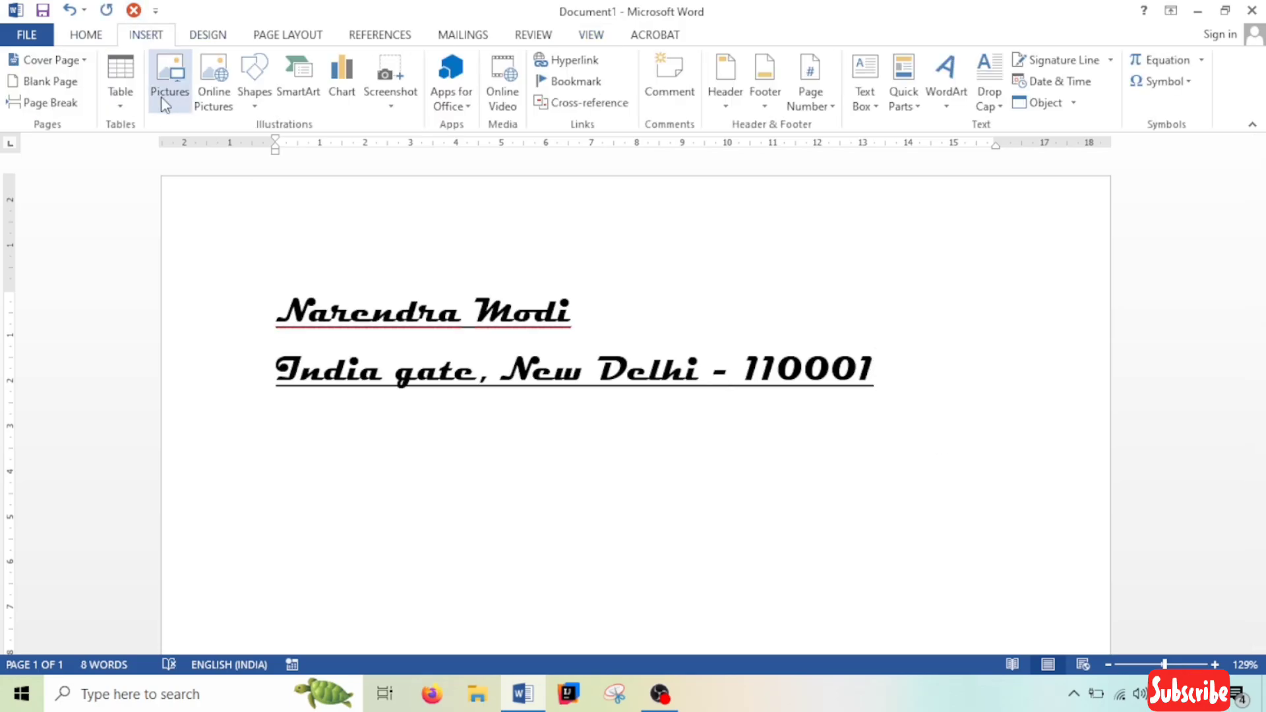
left_click(122, 95)
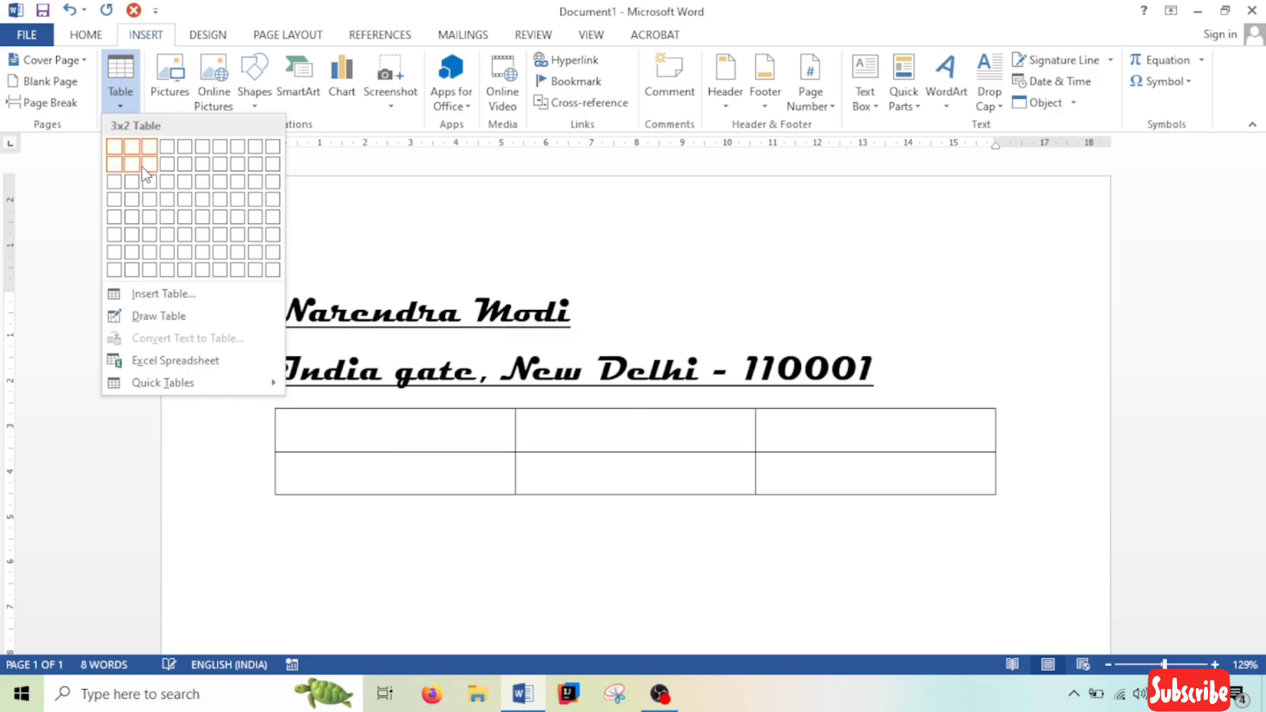
left_click(150, 163)
Run Macro2 in the middle cell of the table's first row to insert the name and address.
left_click(556, 429)
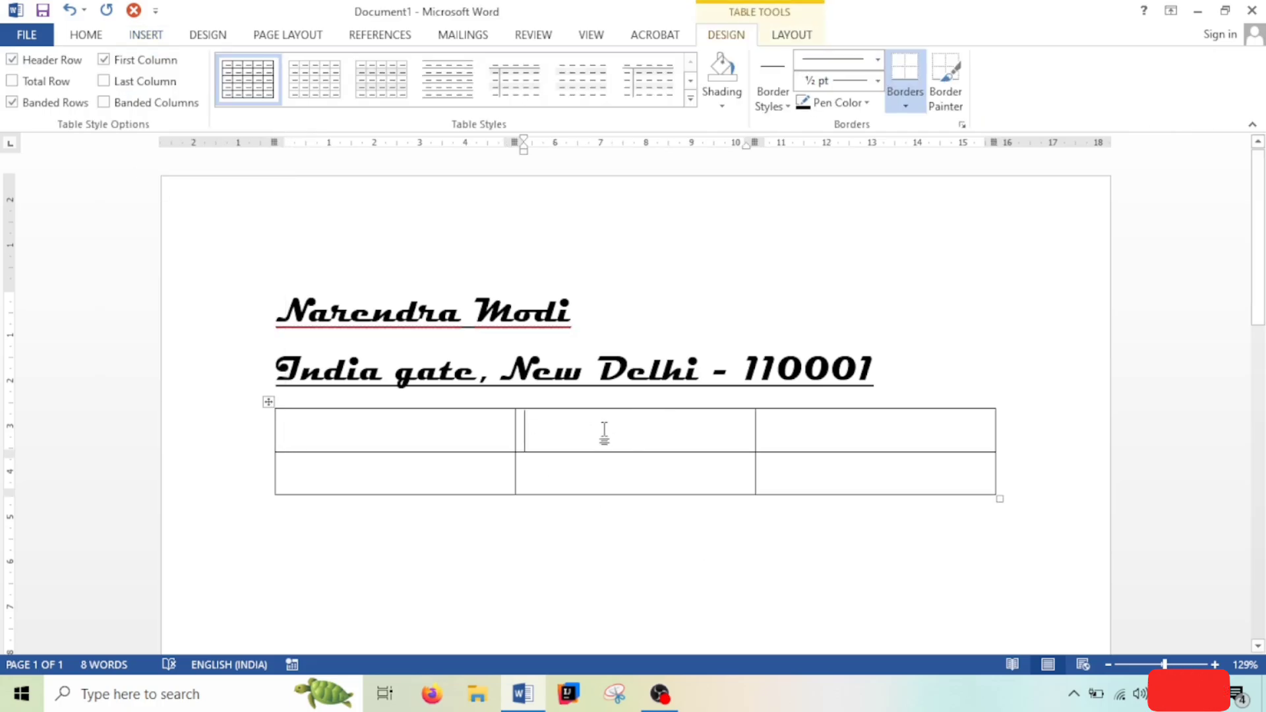
left_click(134, 9)
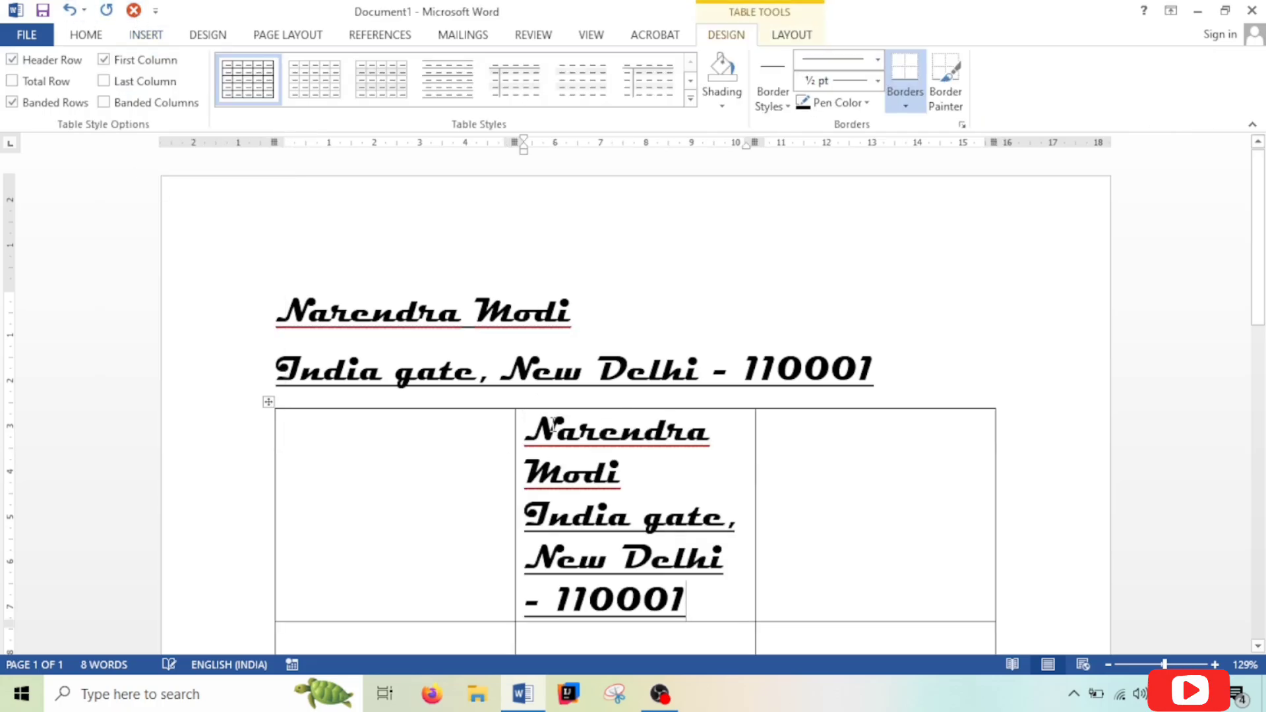
scroll(602, 356, "down", 5)
scroll(749, 341, "up", 5)
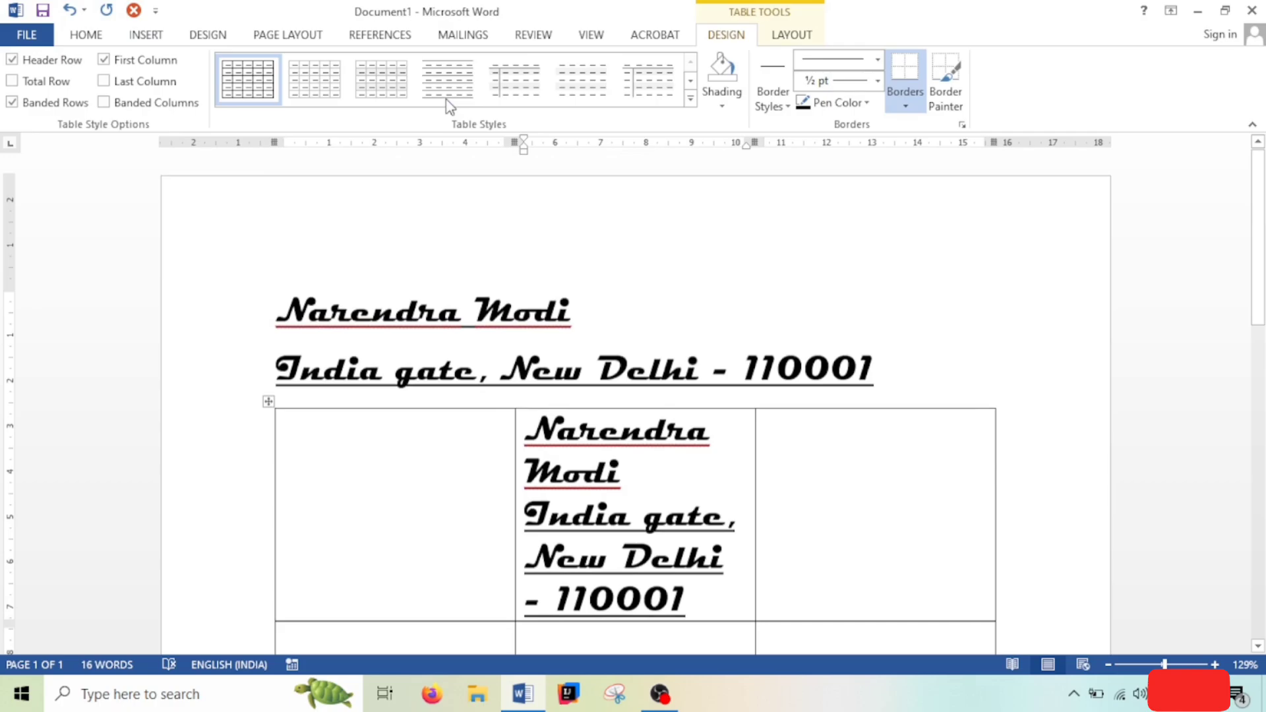
Examine the saved entries in the Quick Parts gallery.
left_click(159, 45)
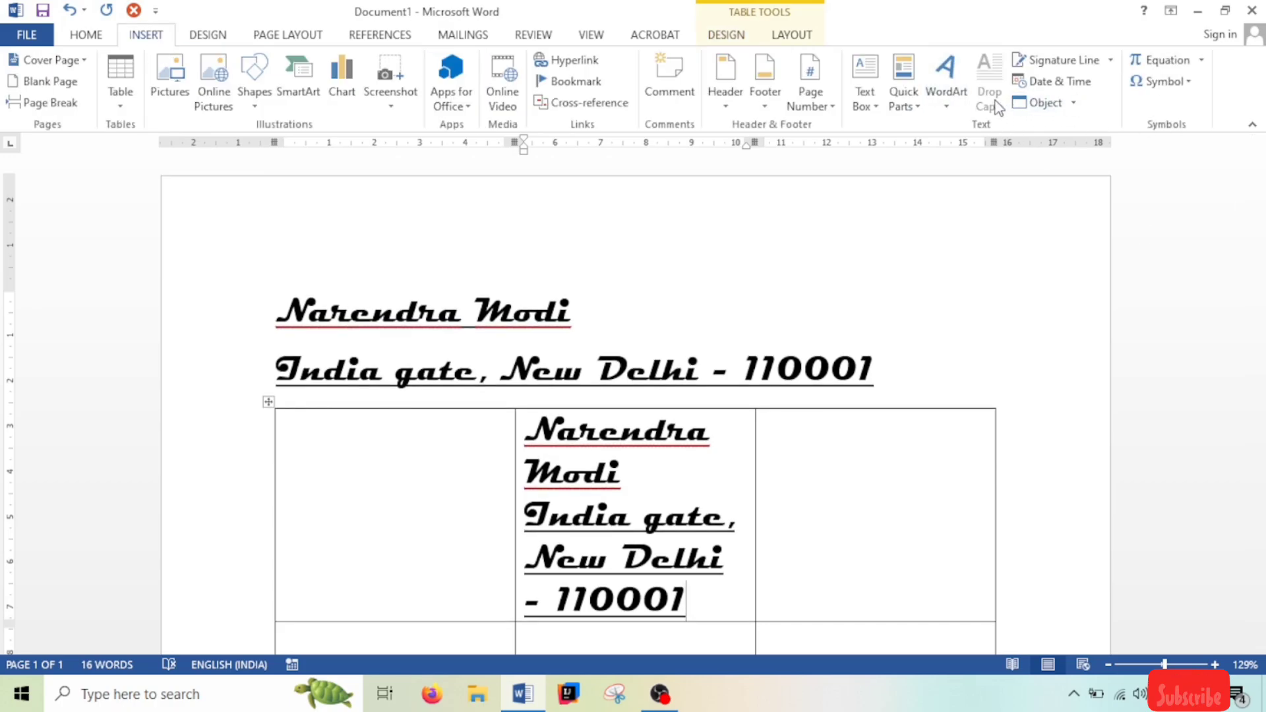
left_click(897, 99)
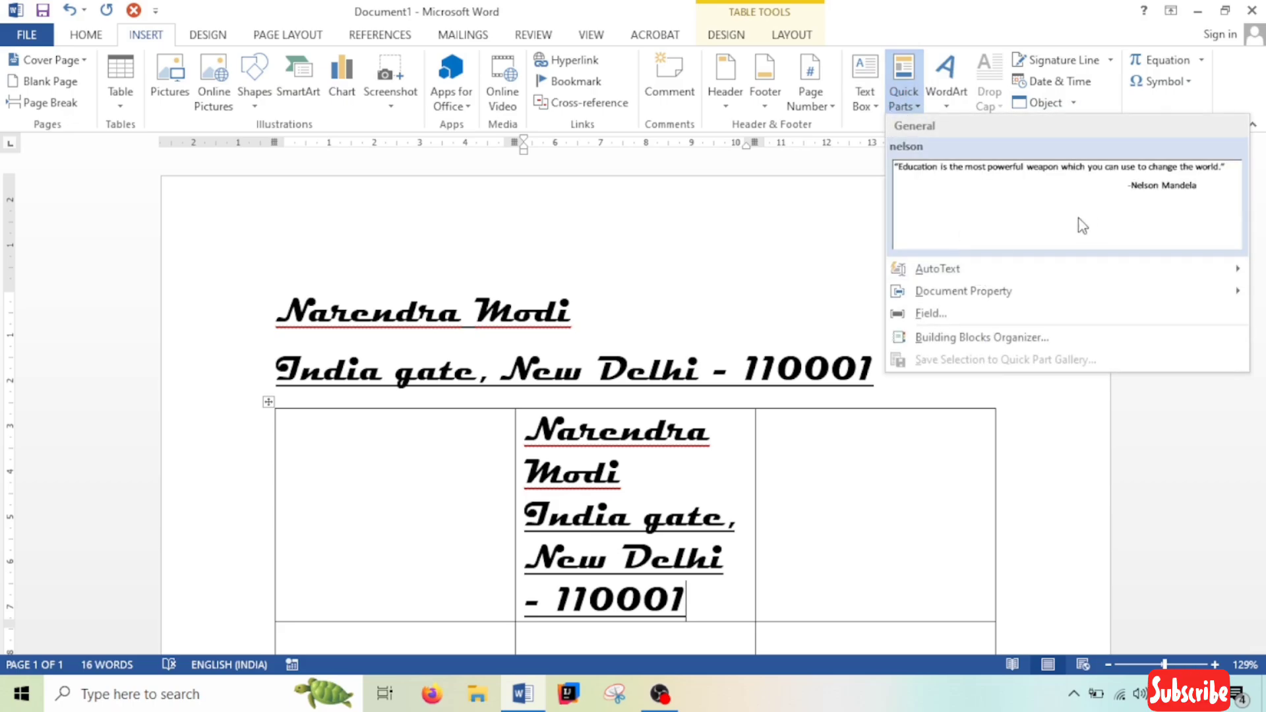
left_click(704, 274)
left_click(897, 106)
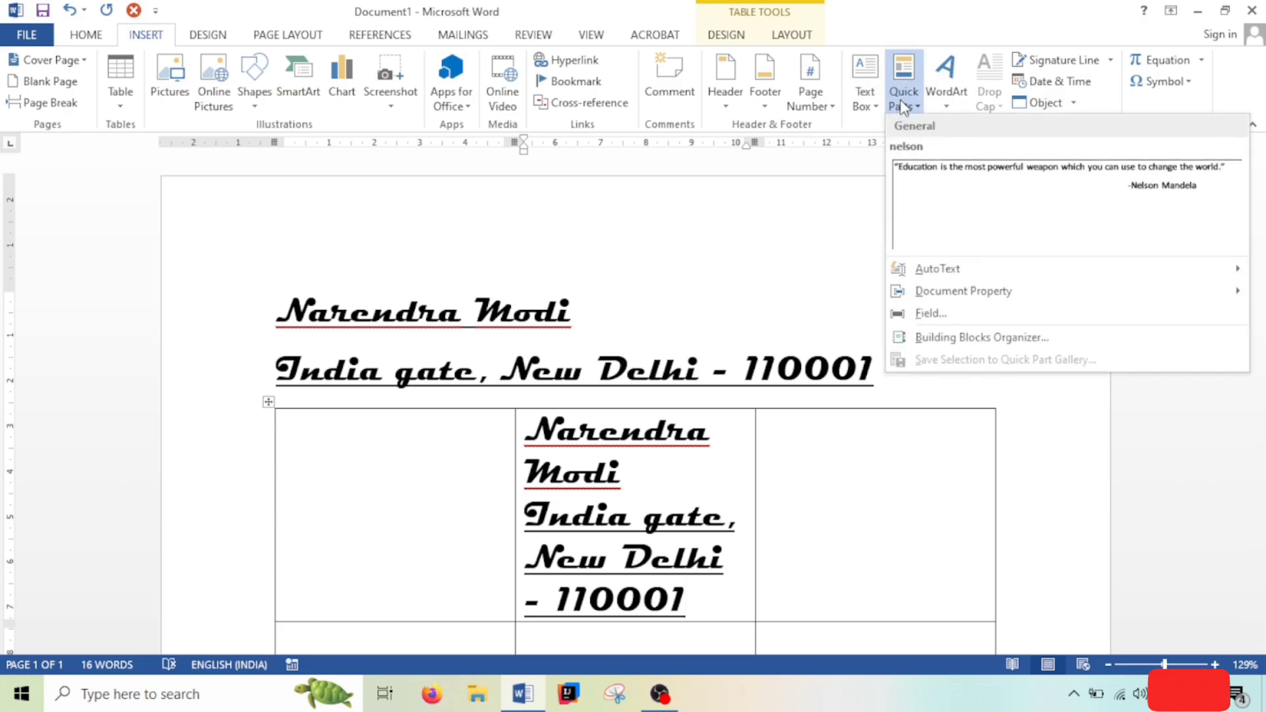
left_click(554, 226)
Enter "nelson" in the last cell of the first row and expand it into the saved Nelson Mandela education quotation.
left_click(825, 468)
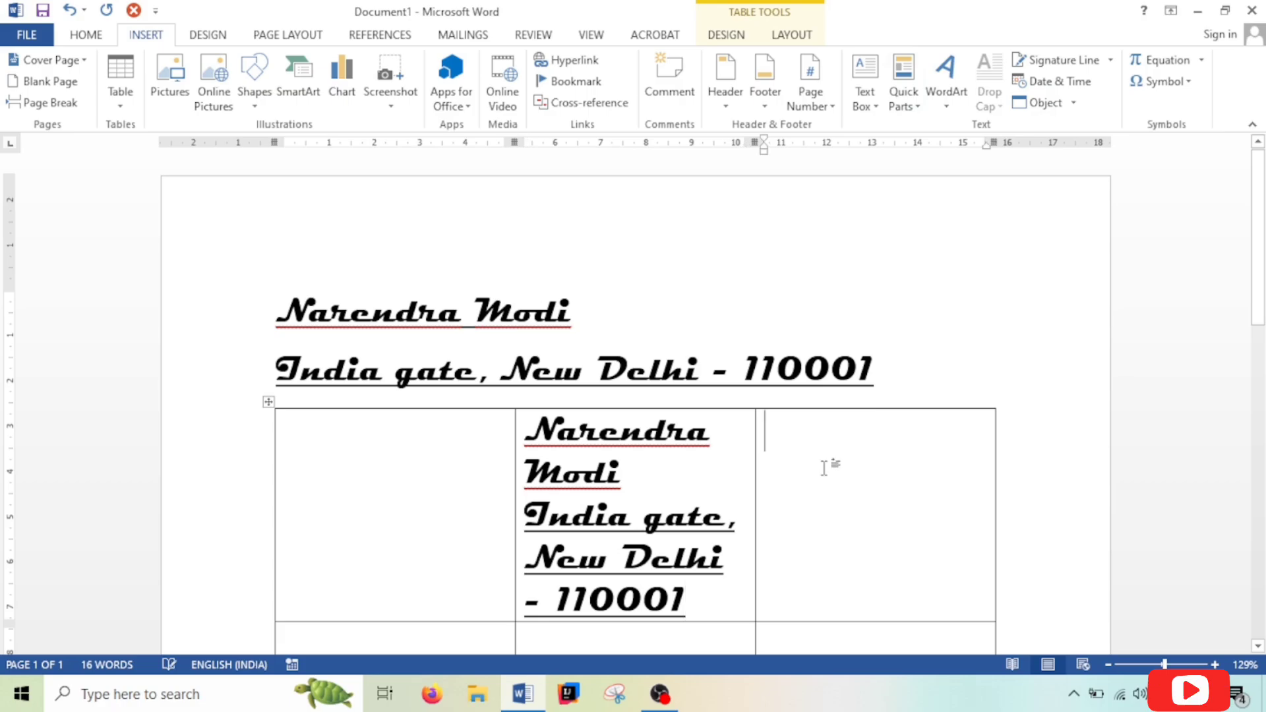
type("nelson")
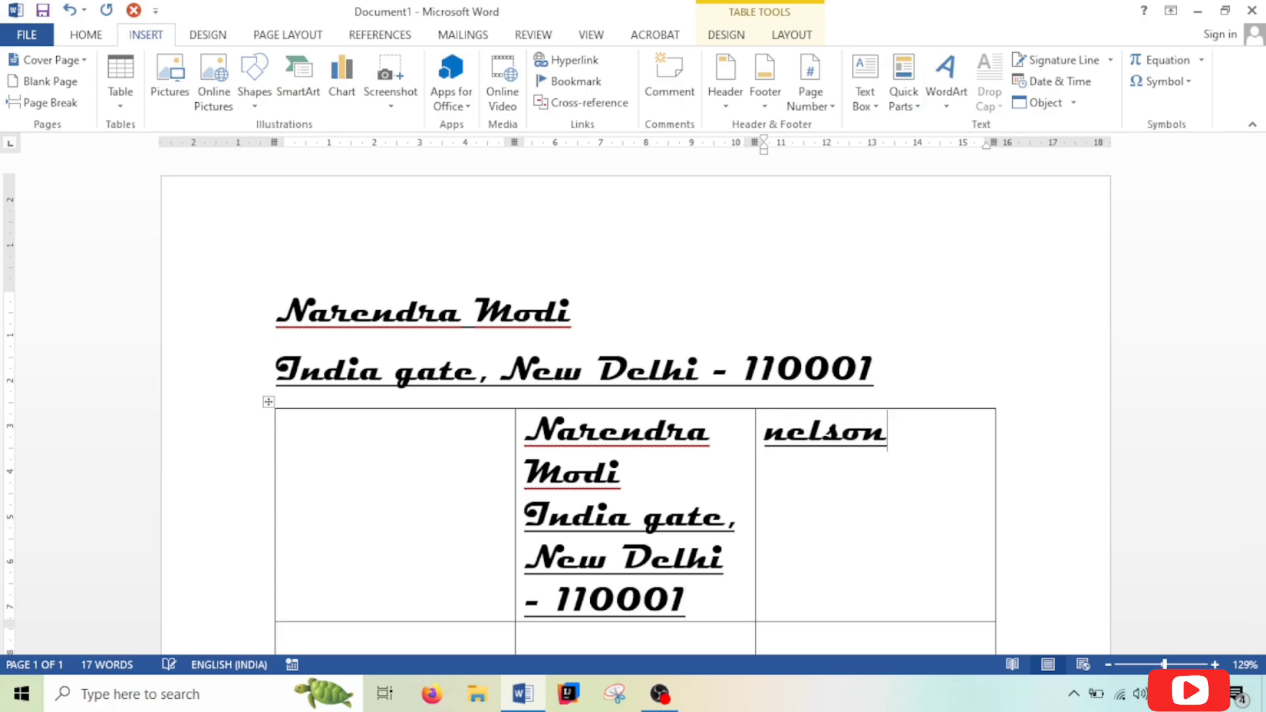
key("Left")
key("shift+Home")
type("\"Education is the most powerful weapon which you can use to change the world.\"  Nelson Mandela")
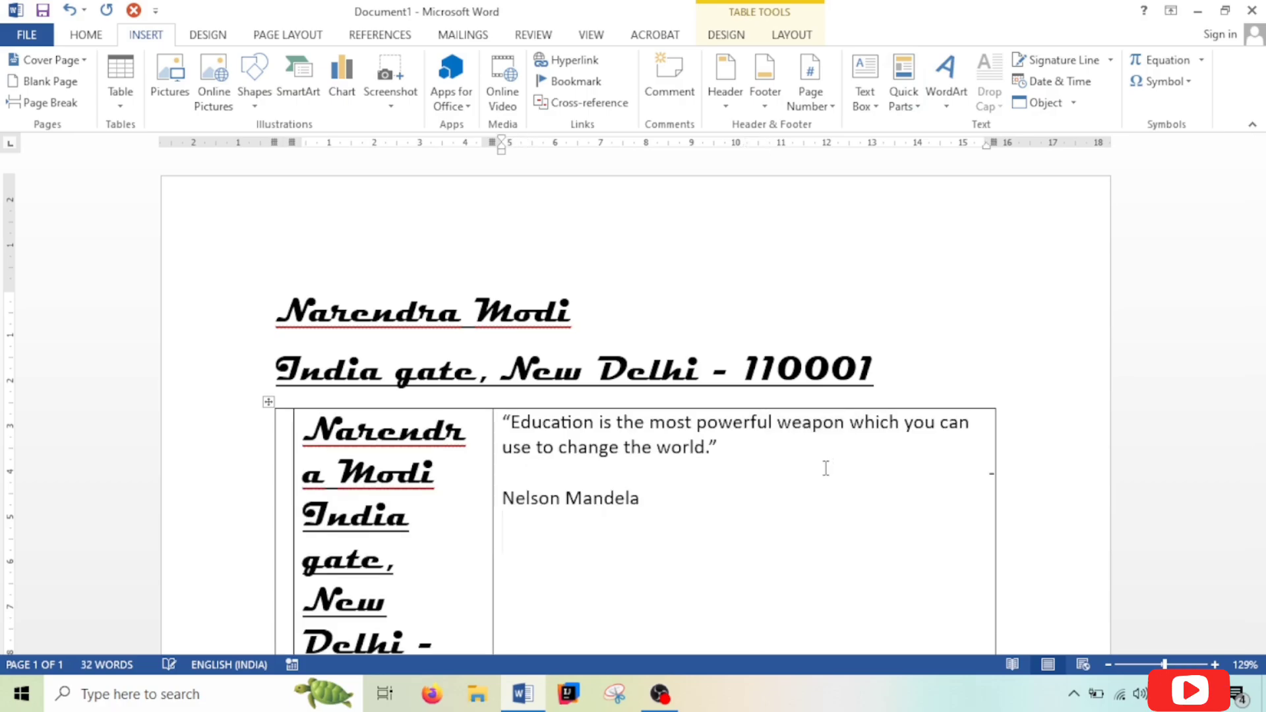
scroll(757, 537, "down", 2)
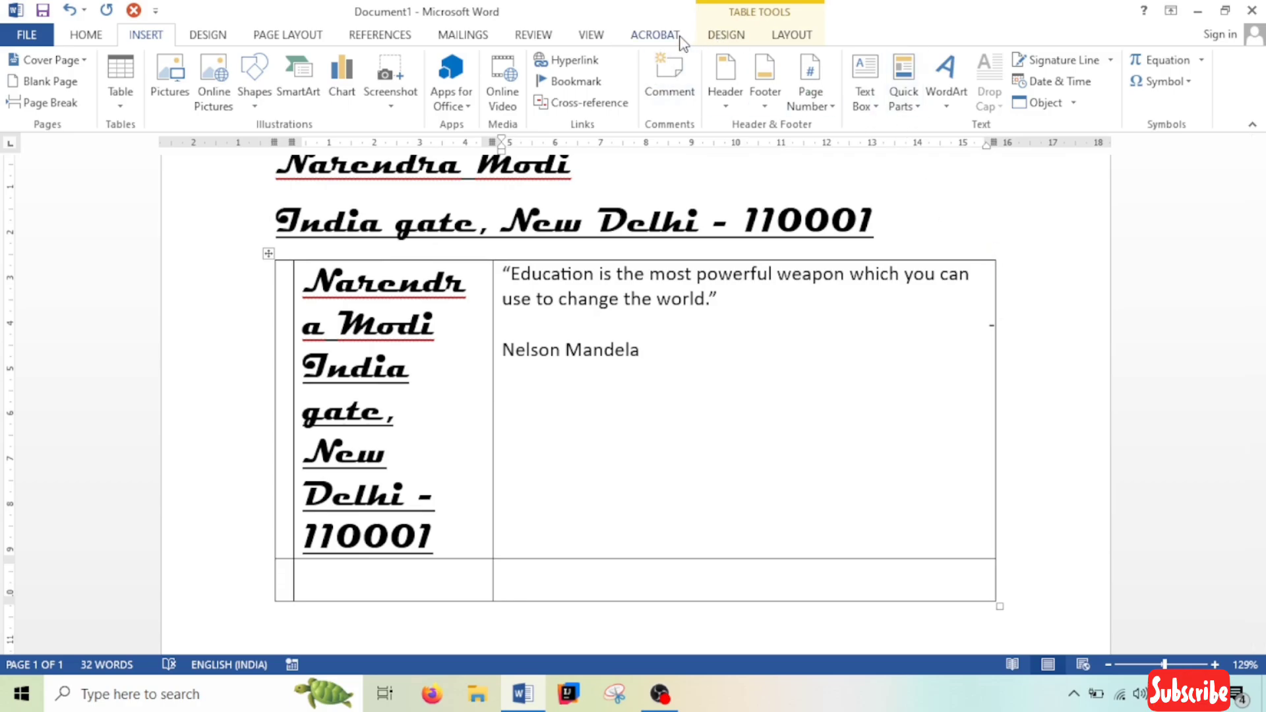
Show the available commands for viewing and recording macros.
left_click(589, 35)
left_click(847, 110)
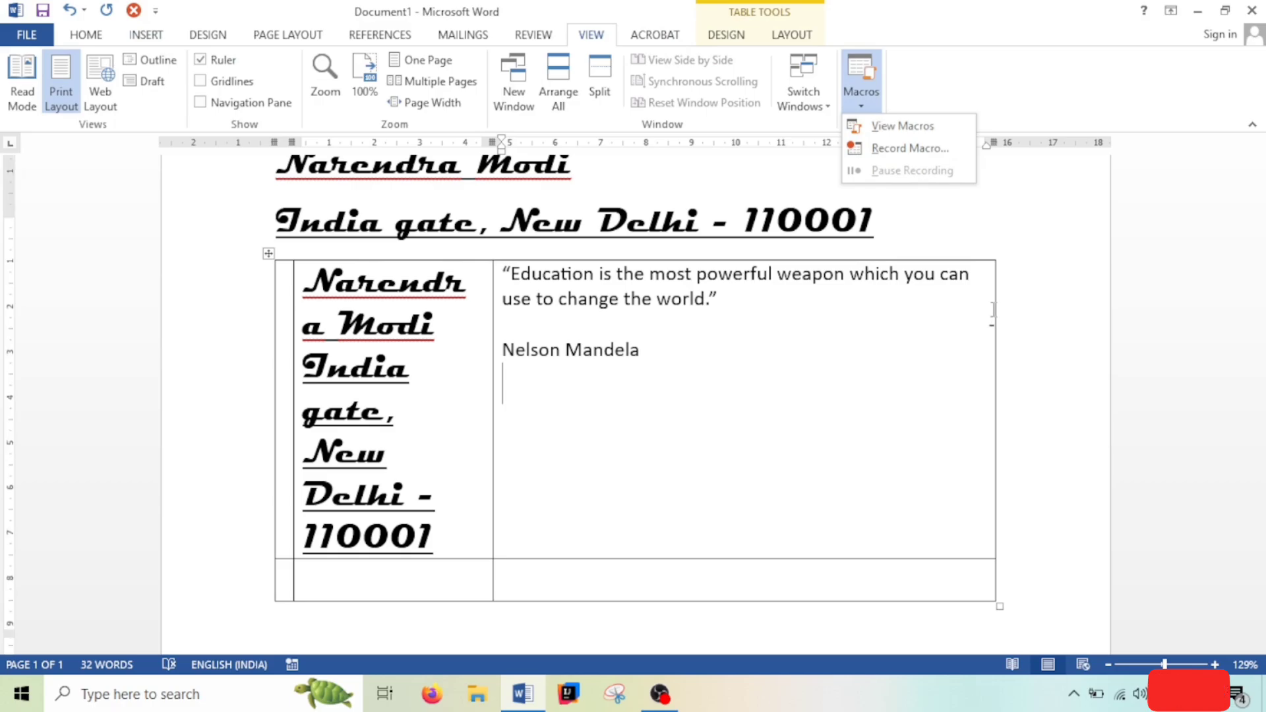
Delete the entire contents of the document, including the table.
scroll(986, 316, "up", 2)
key("ctrl+a")
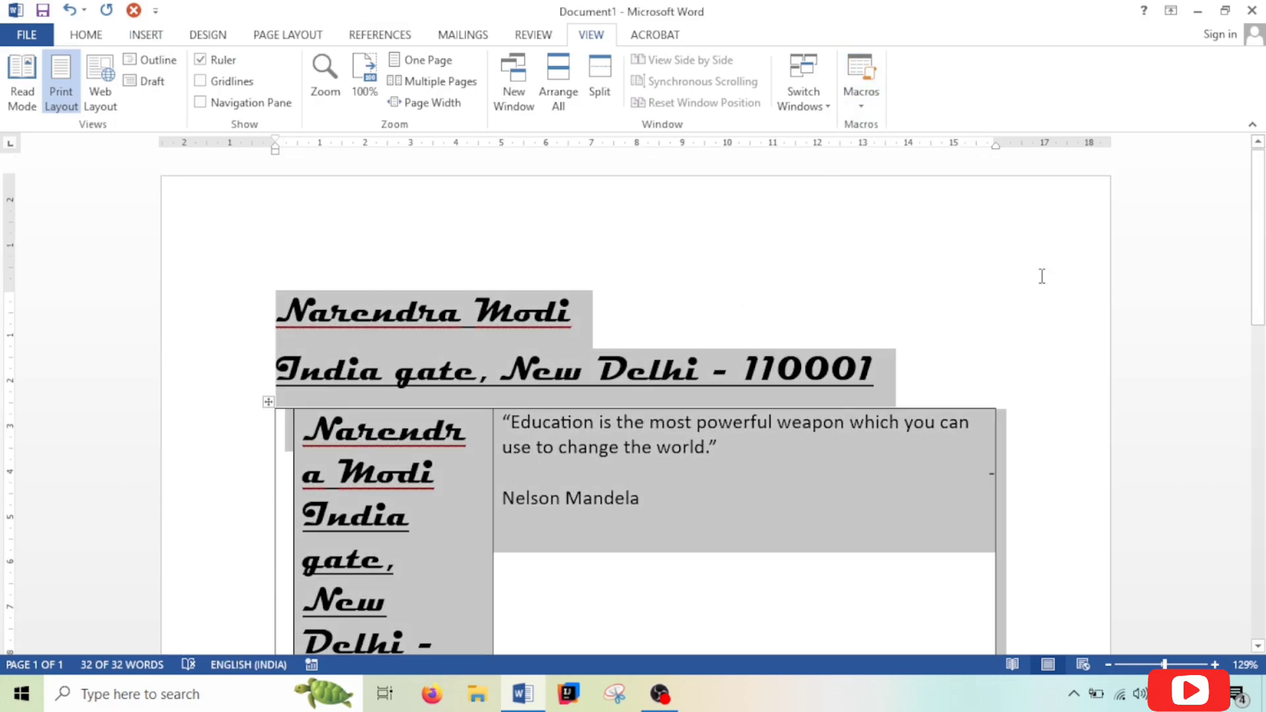
key("Delete")
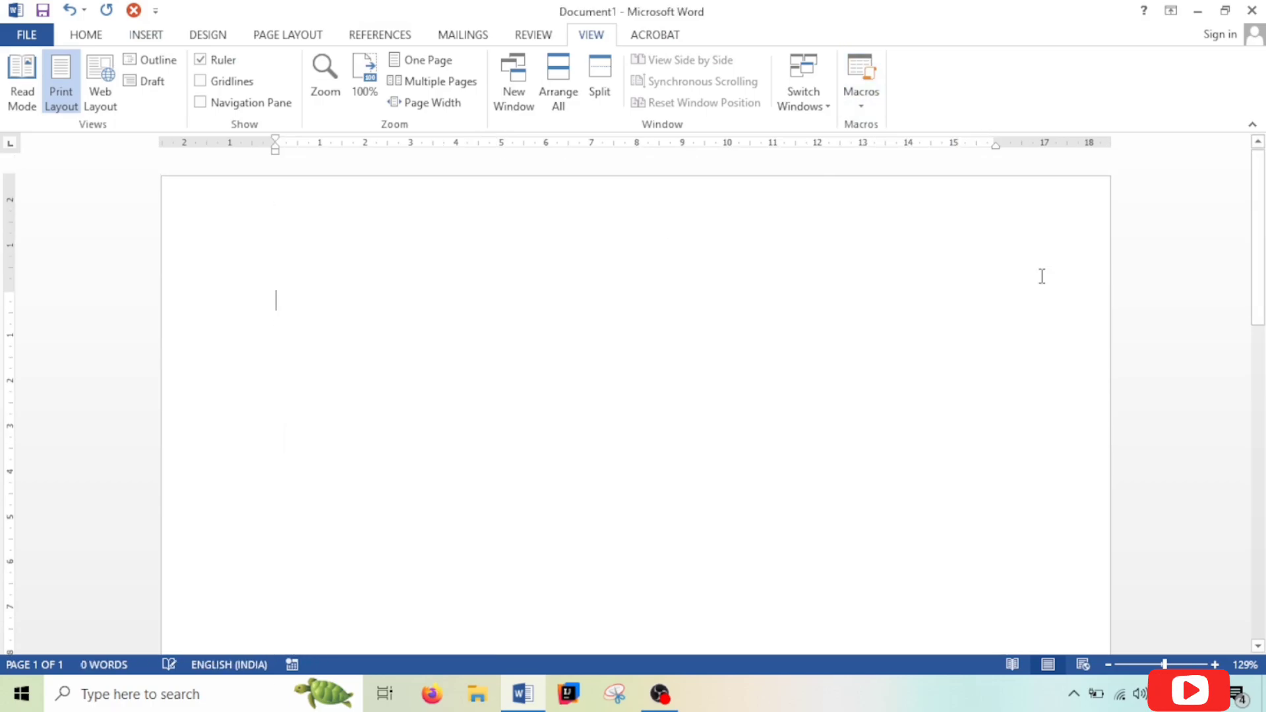
Open Macro1 for editing, examine the recorded VBA code of Macro1 and Macro2, and close the Visual Basic editor.
left_click(856, 108)
left_click(910, 127)
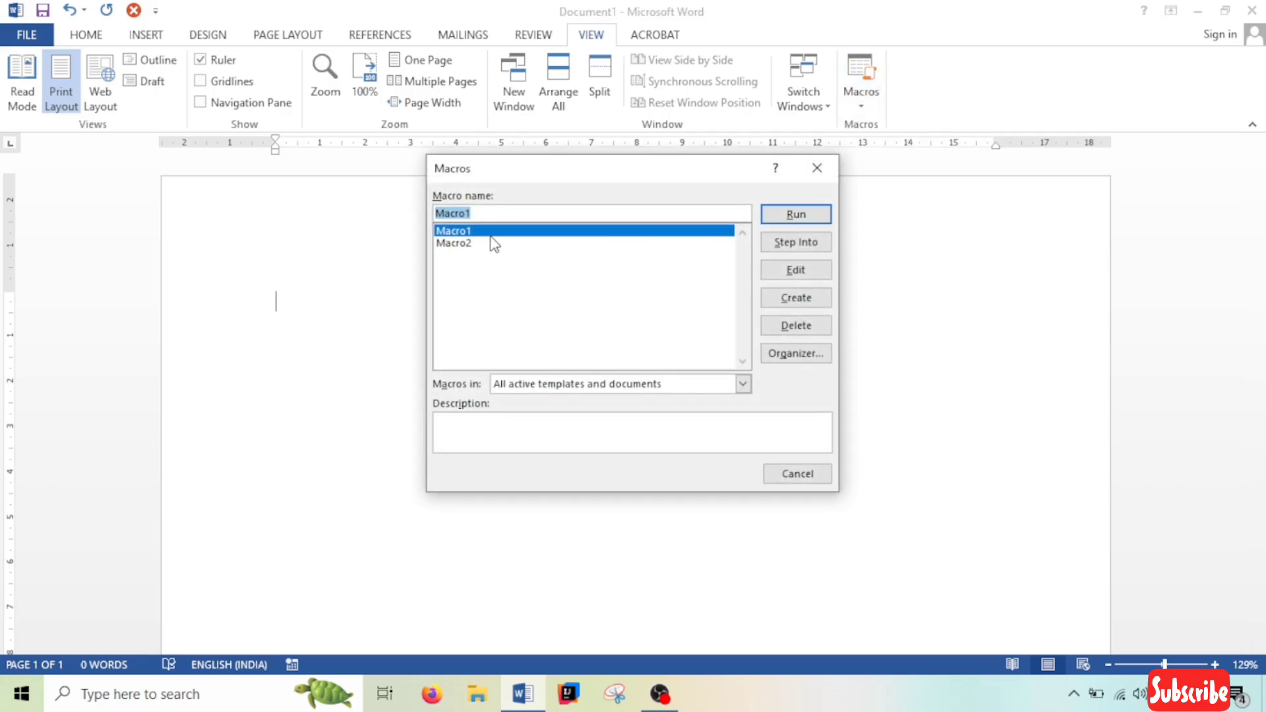
left_click(824, 272)
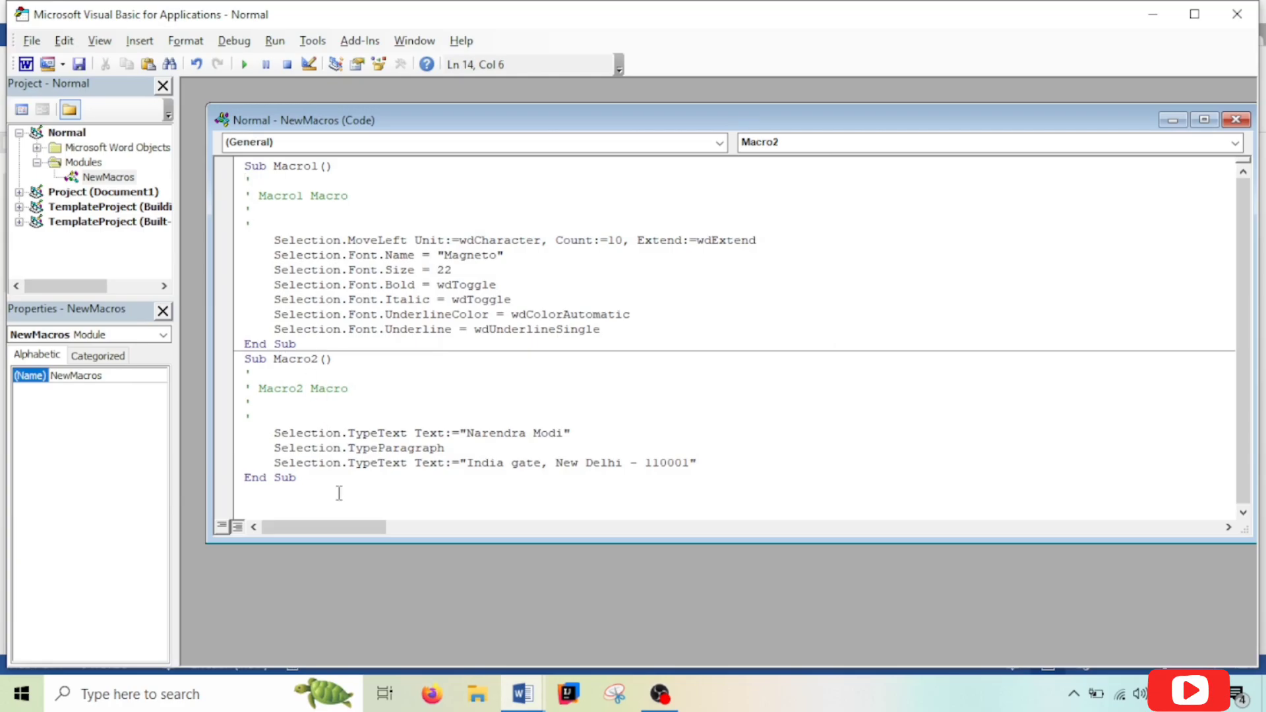
left_click_drag(387, 314, 310, 195)
left_click(419, 368)
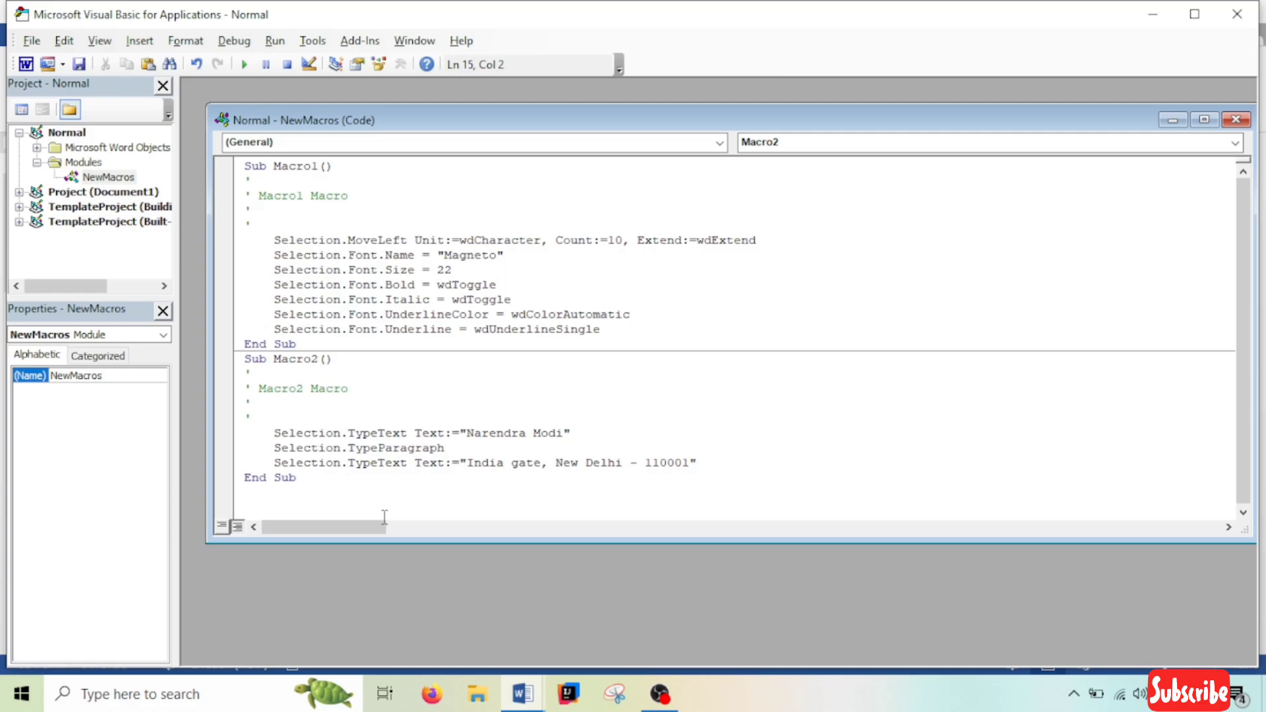
left_click_drag(370, 503, 250, 166)
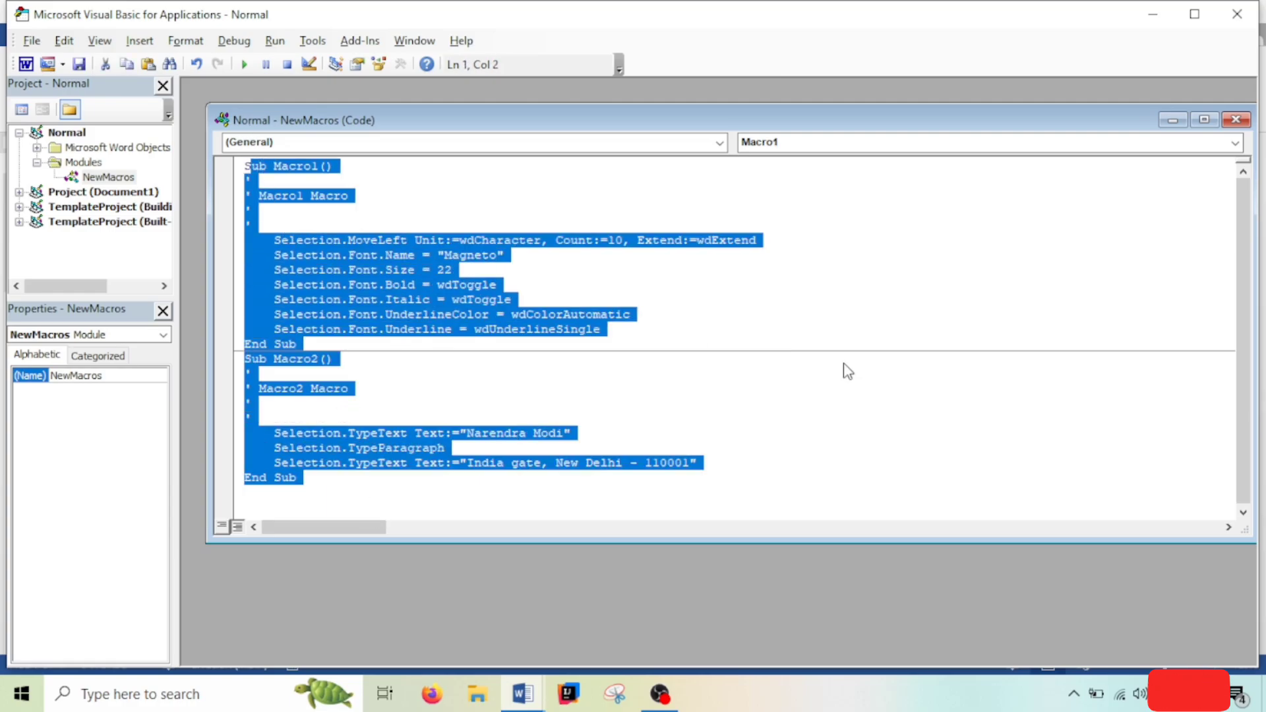
left_click(1235, 120)
left_click(1237, 14)
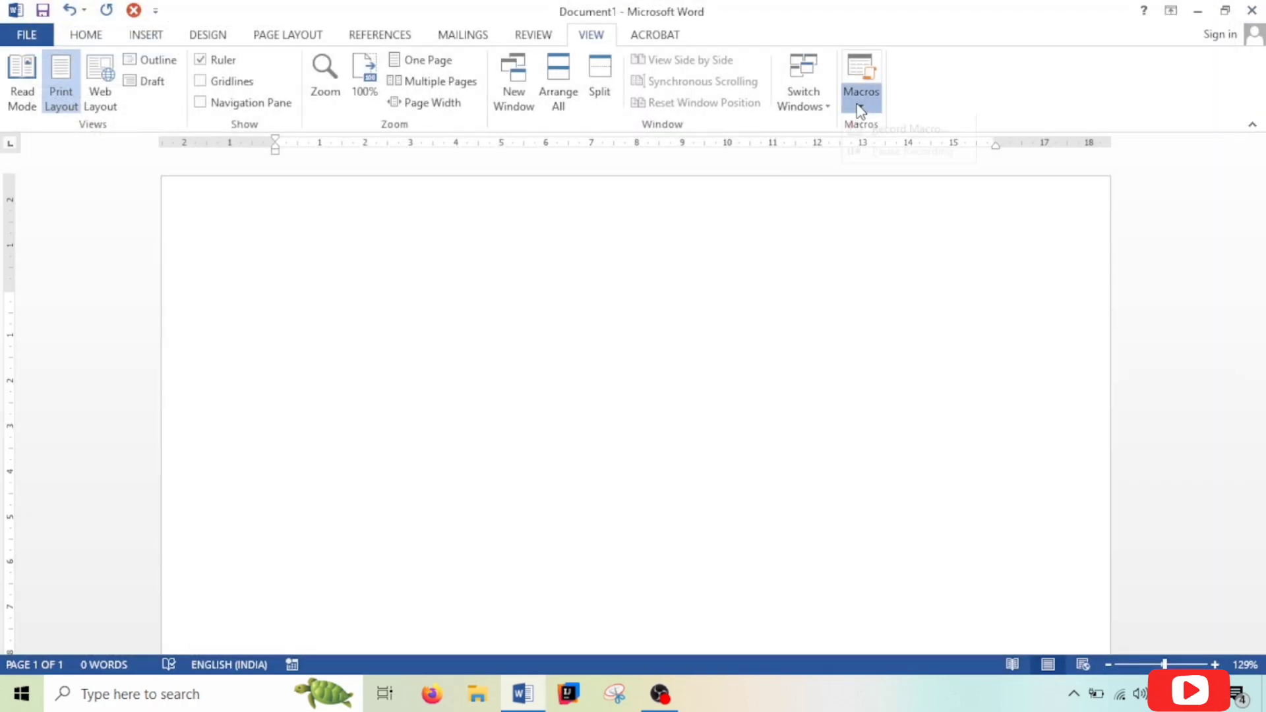
left_click(859, 104)
left_click(726, 274)
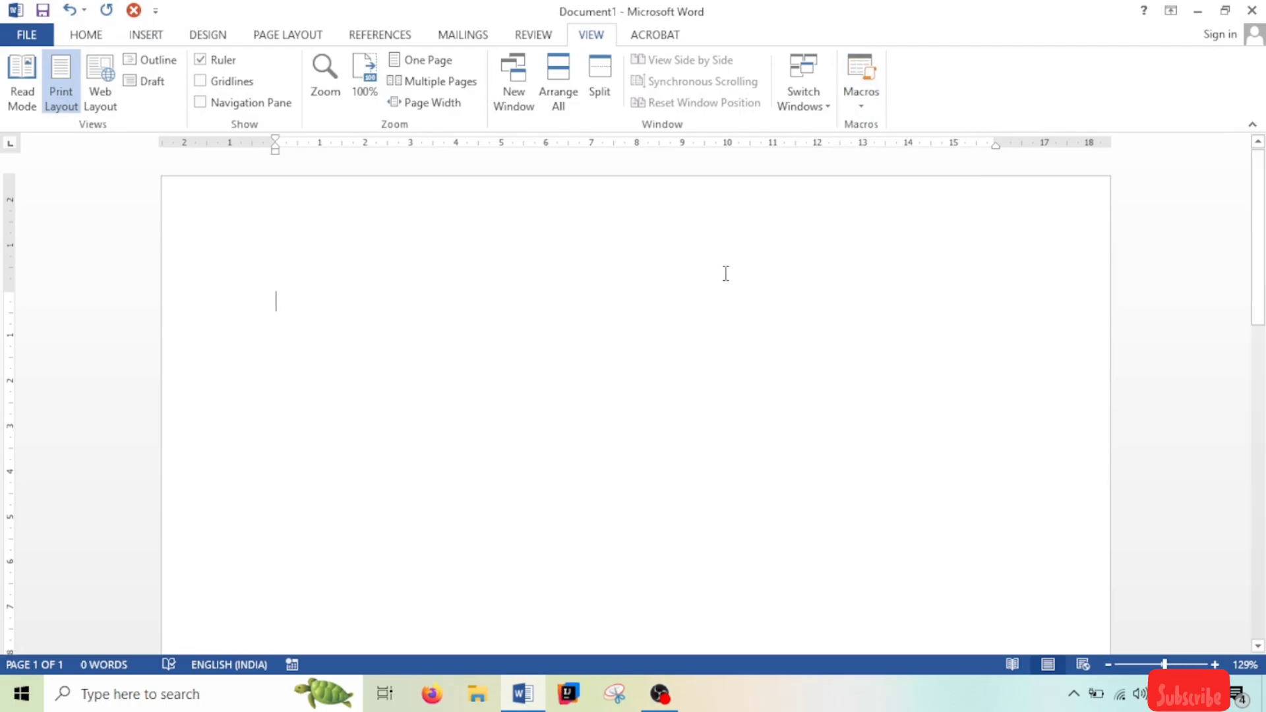